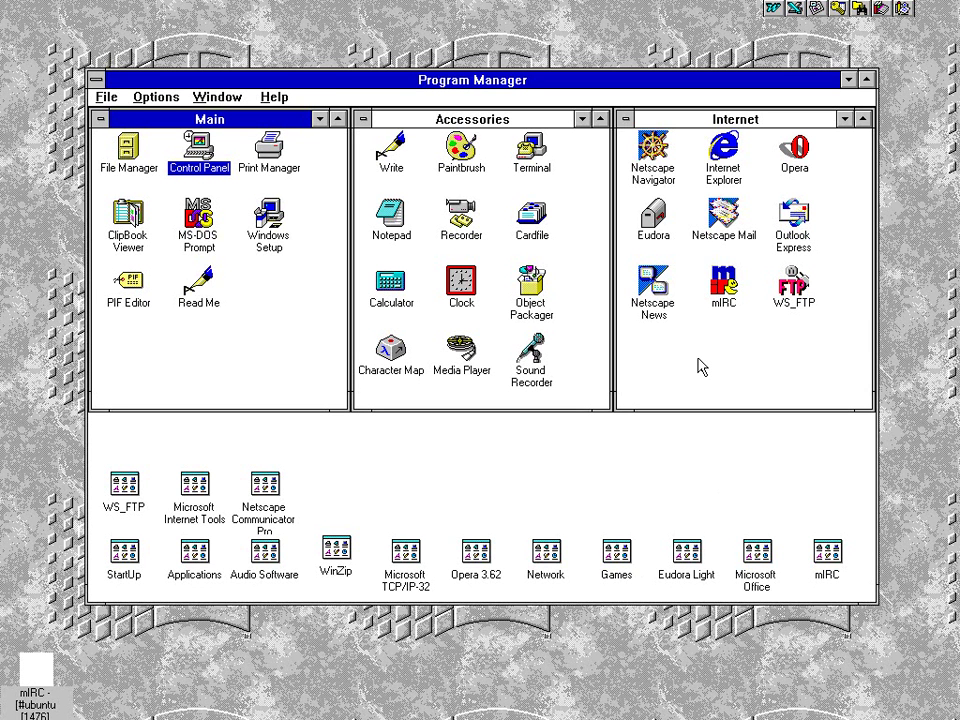
click(199, 292)
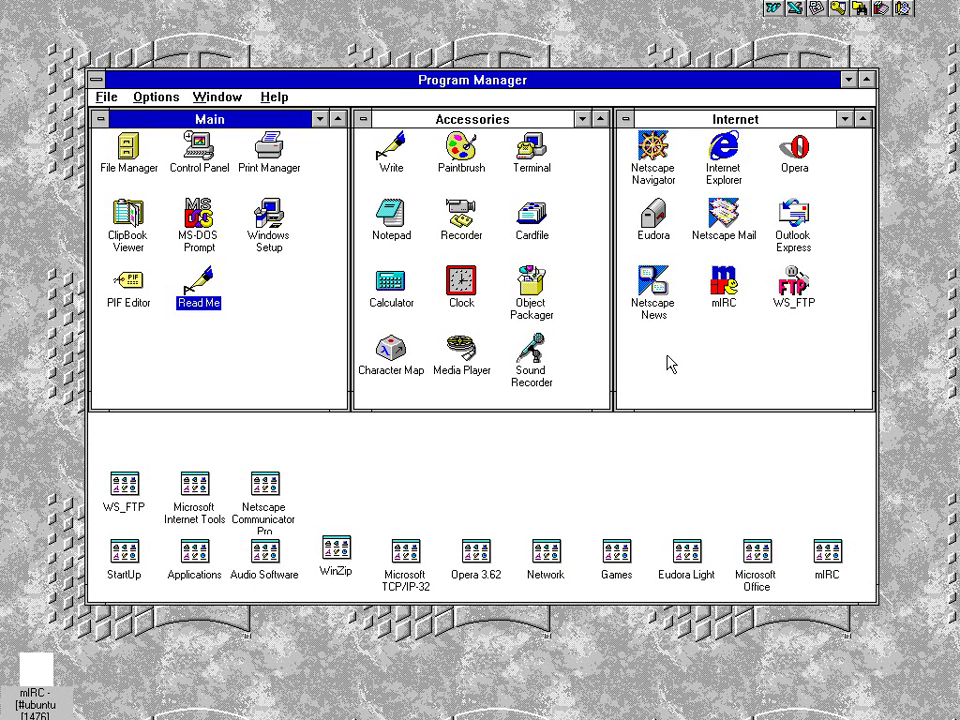
click(718, 351)
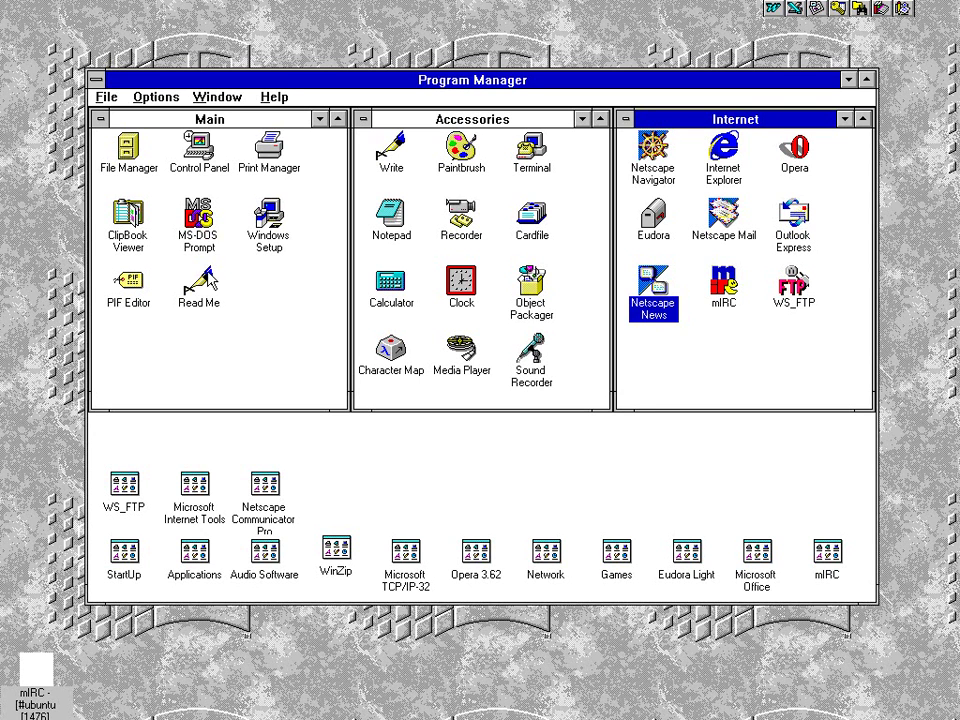
click(108, 119)
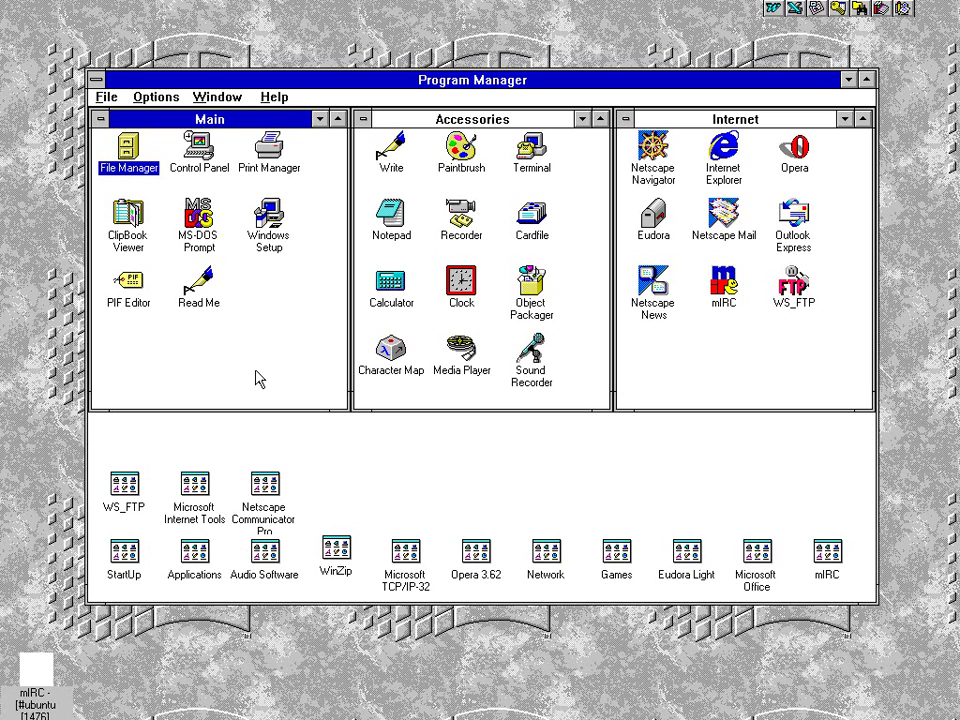
View the Desktop settings in Control Panel, cancel out of them and close Control Panel.
double_click(198, 150)
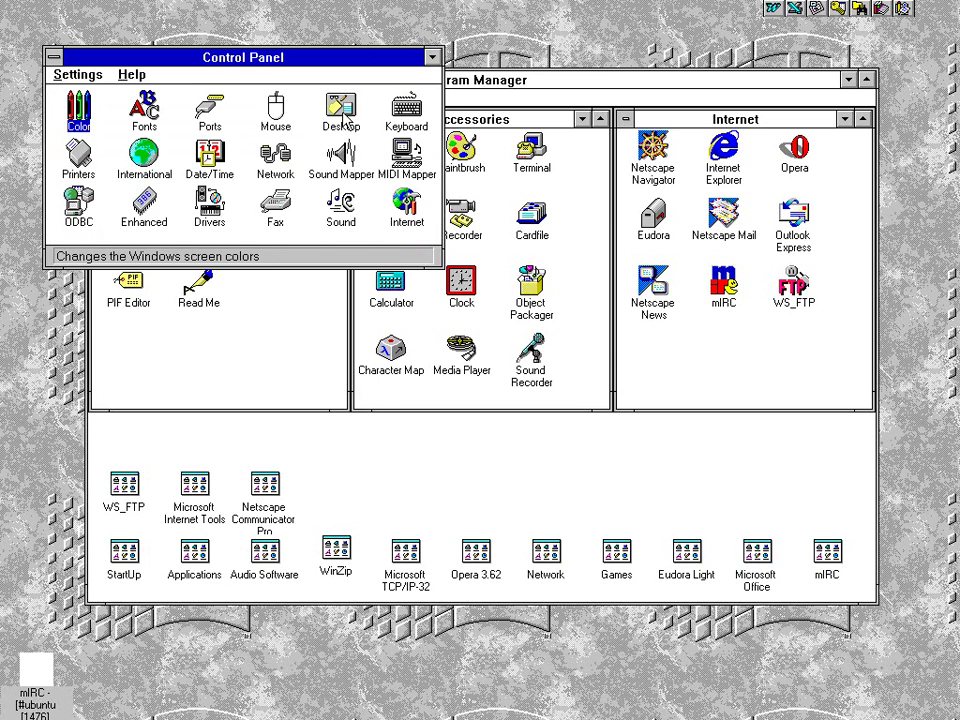
double_click(341, 110)
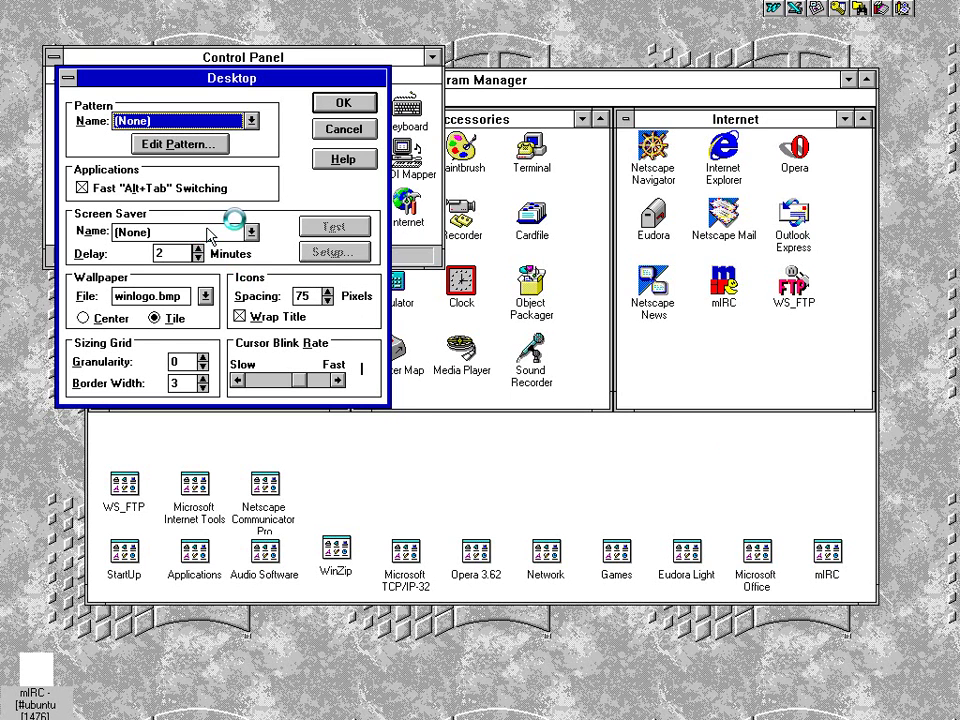
click(339, 137)
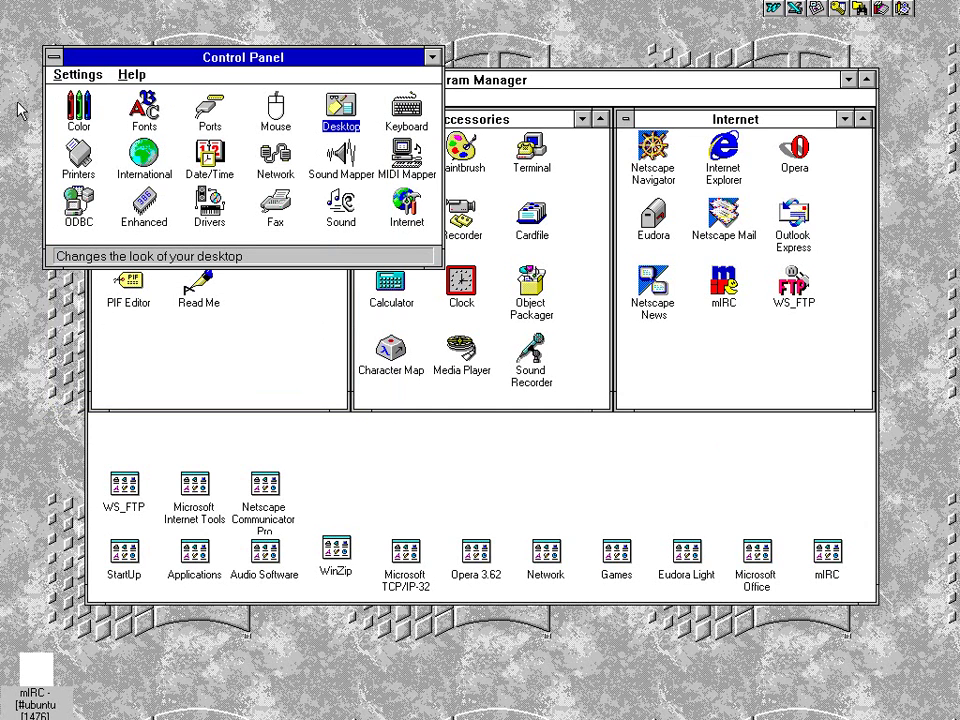
click(52, 57)
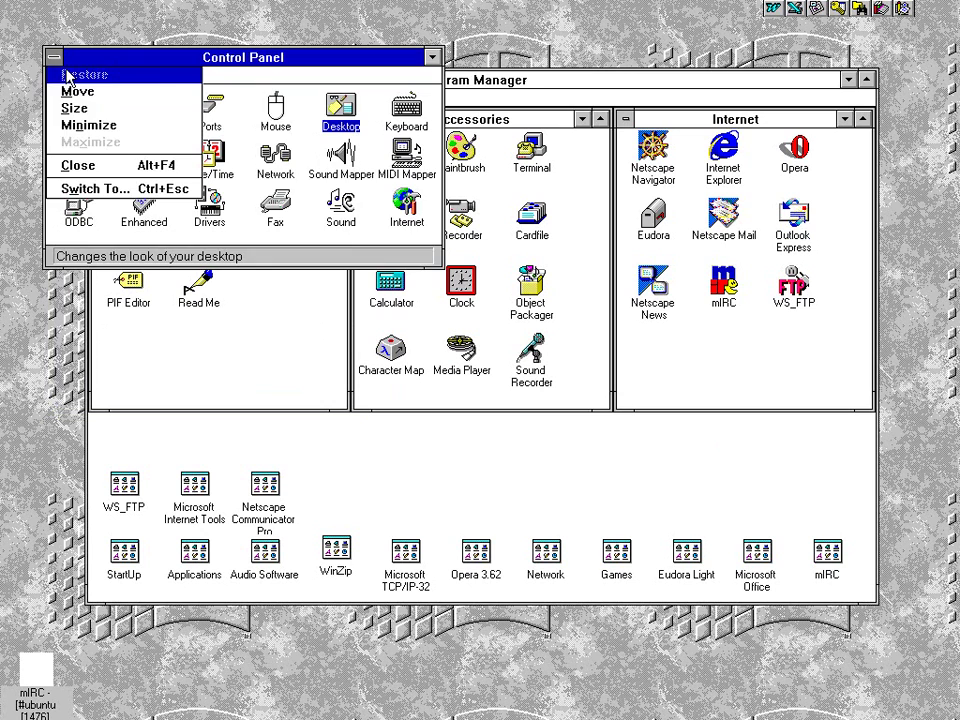
click(70, 165)
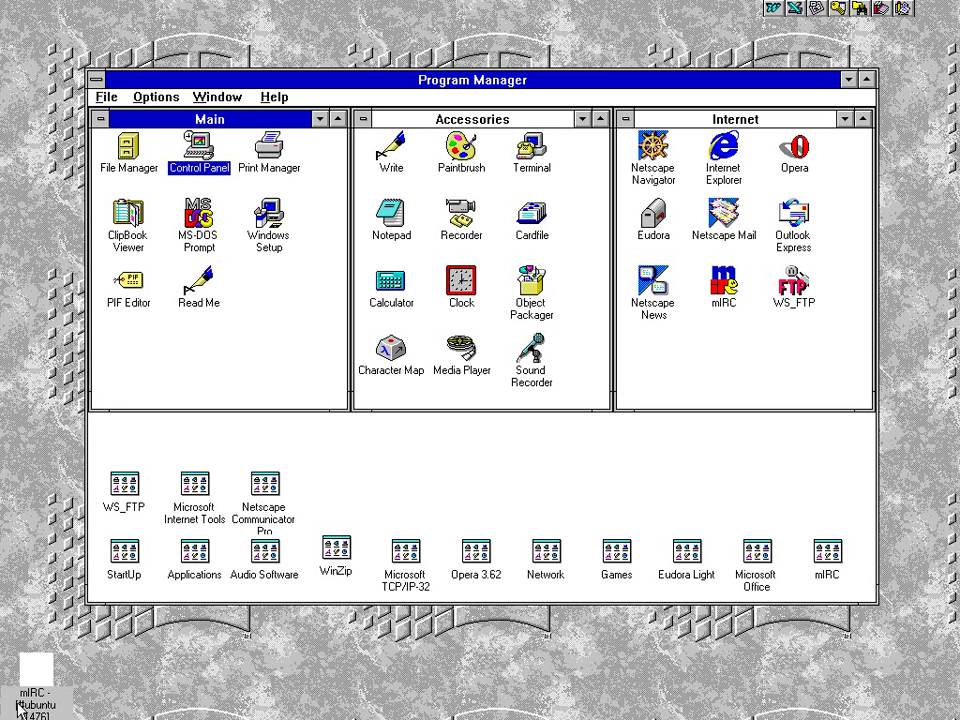
Switch to the minimized mIRC window and open its color settings.
double_click(36, 672)
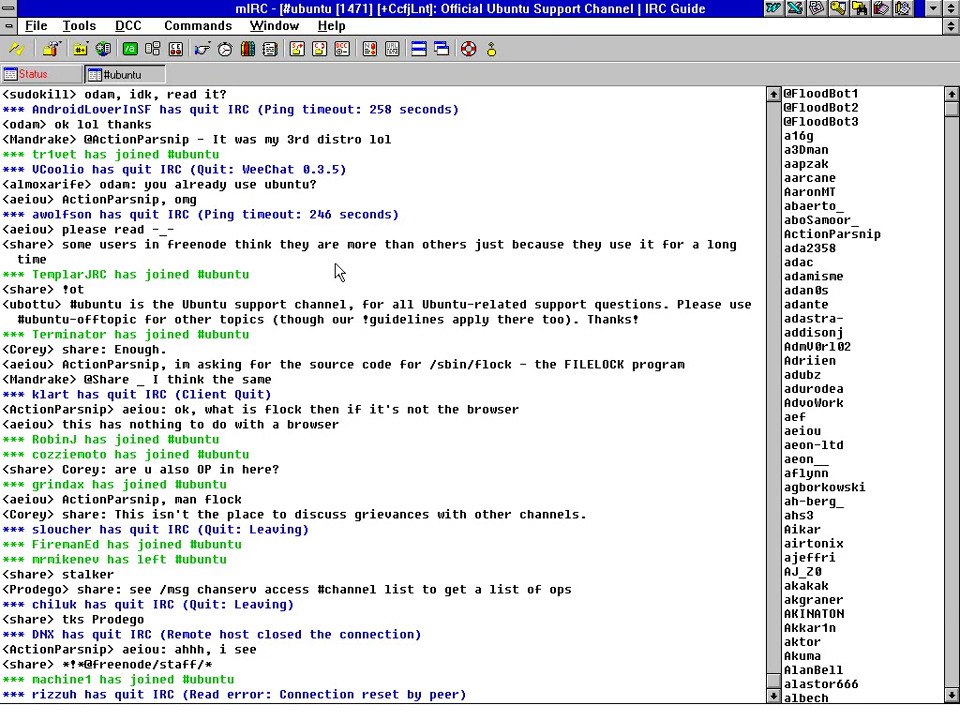
click(78, 26)
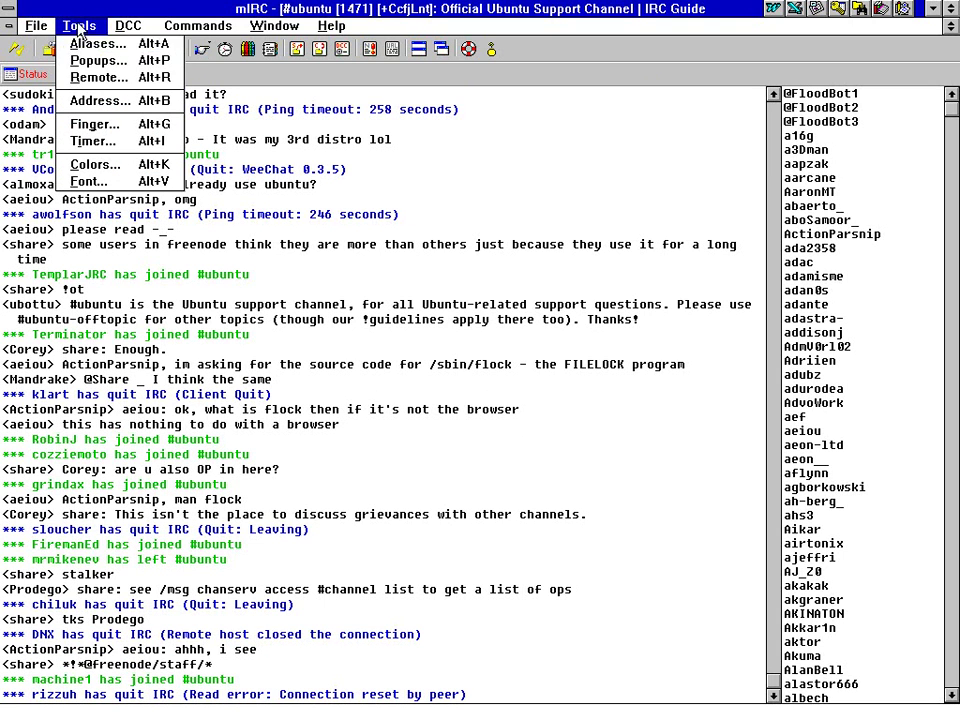
click(62, 24)
click(62, 24)
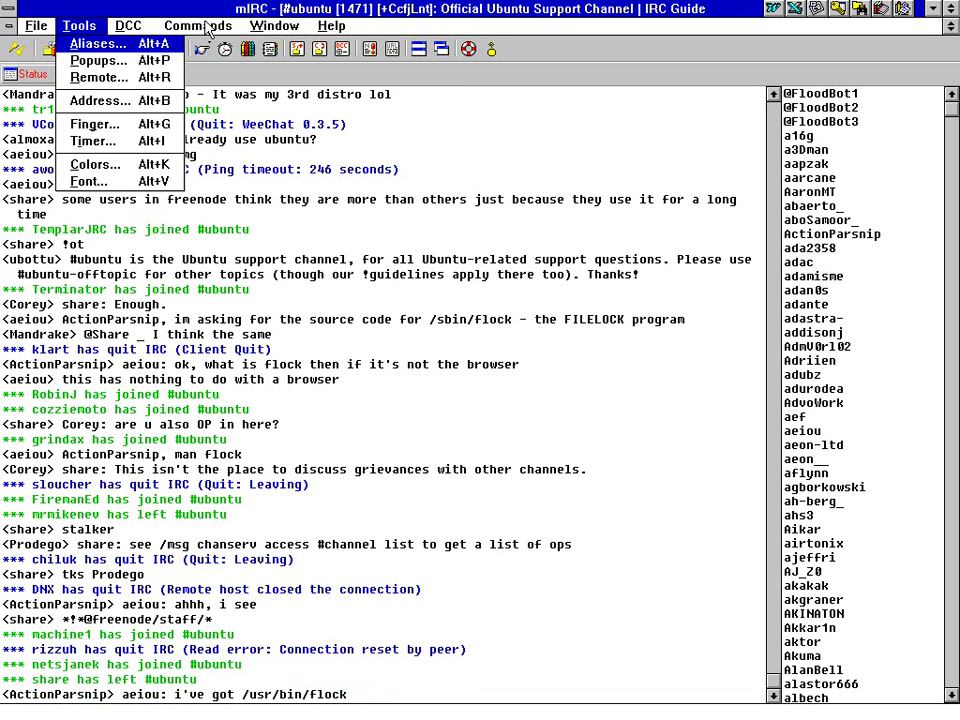
click(99, 27)
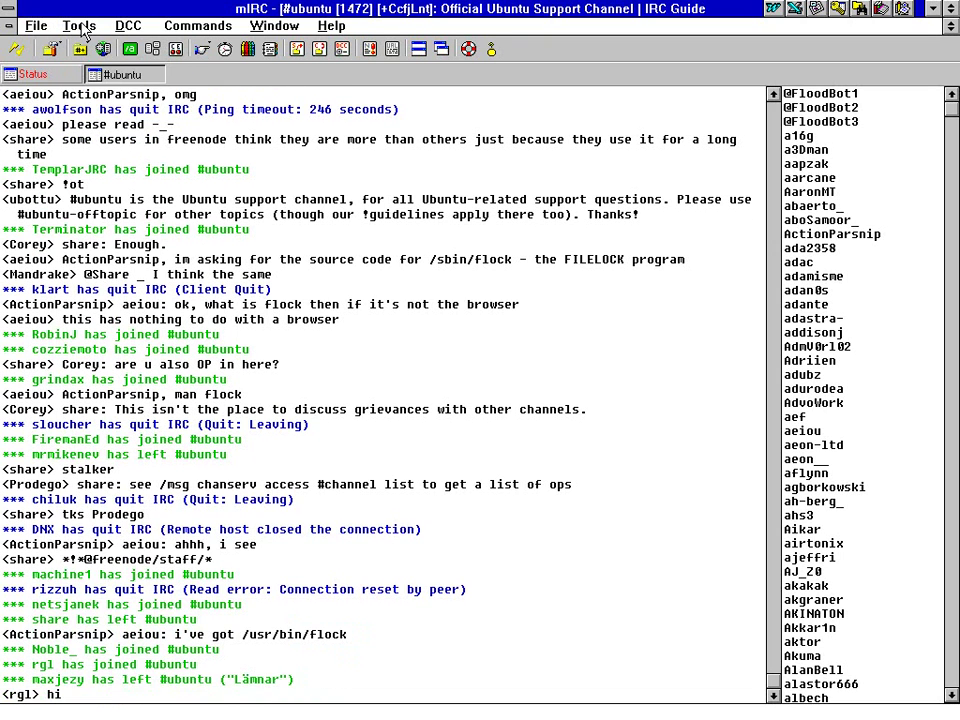
click(80, 26)
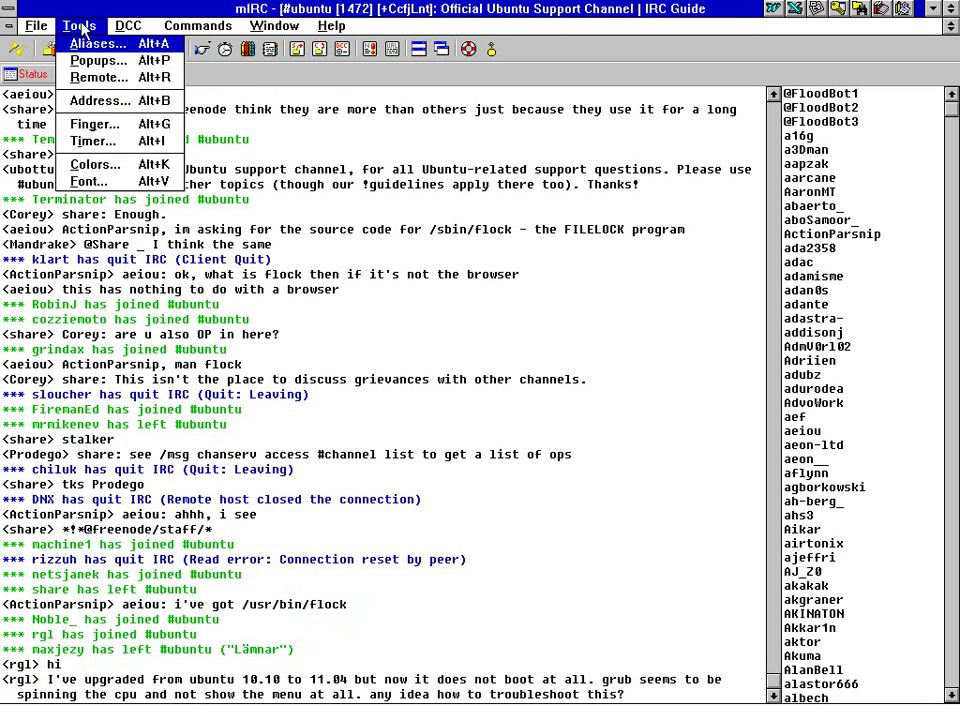
click(95, 164)
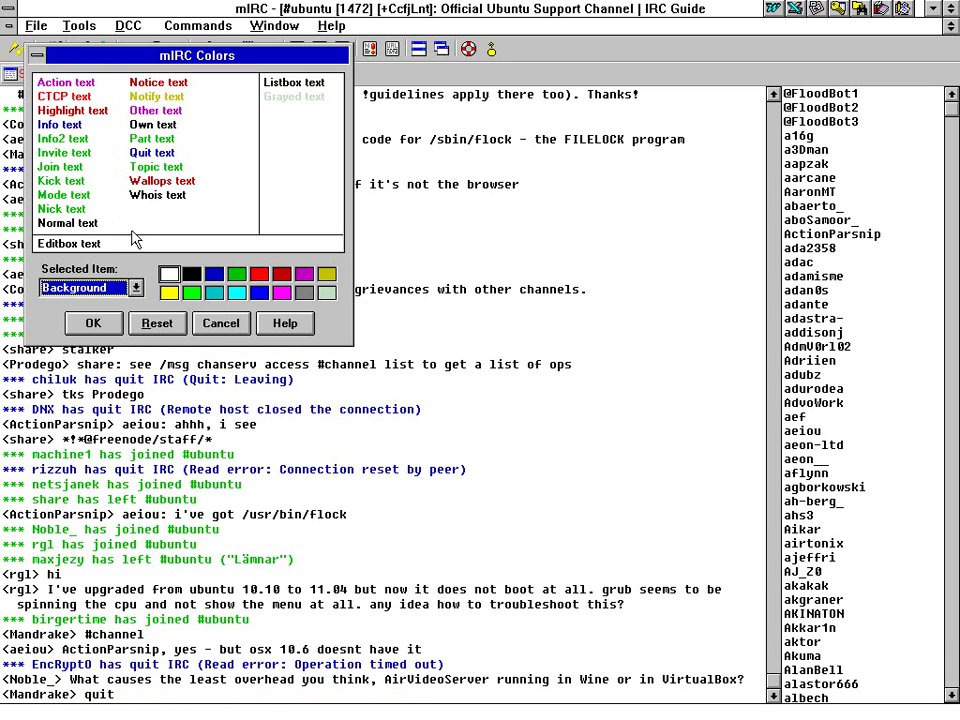
Set the chat Background color to black.
click(90, 287)
click(132, 293)
click(191, 273)
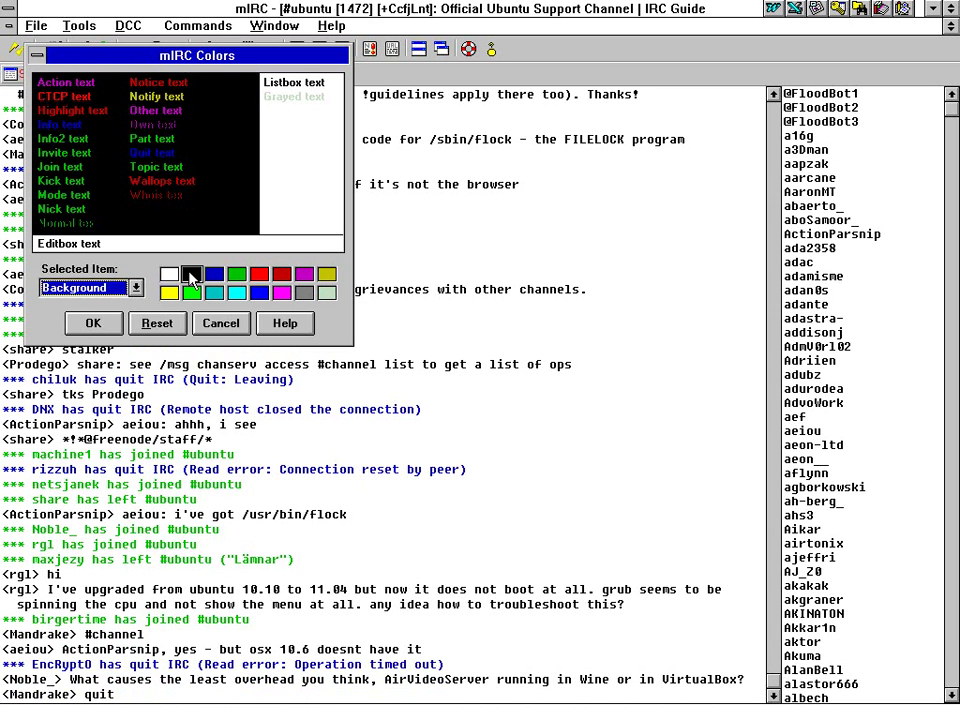
Set the Action text and CTCP text colors to dark gray.
click(66, 83)
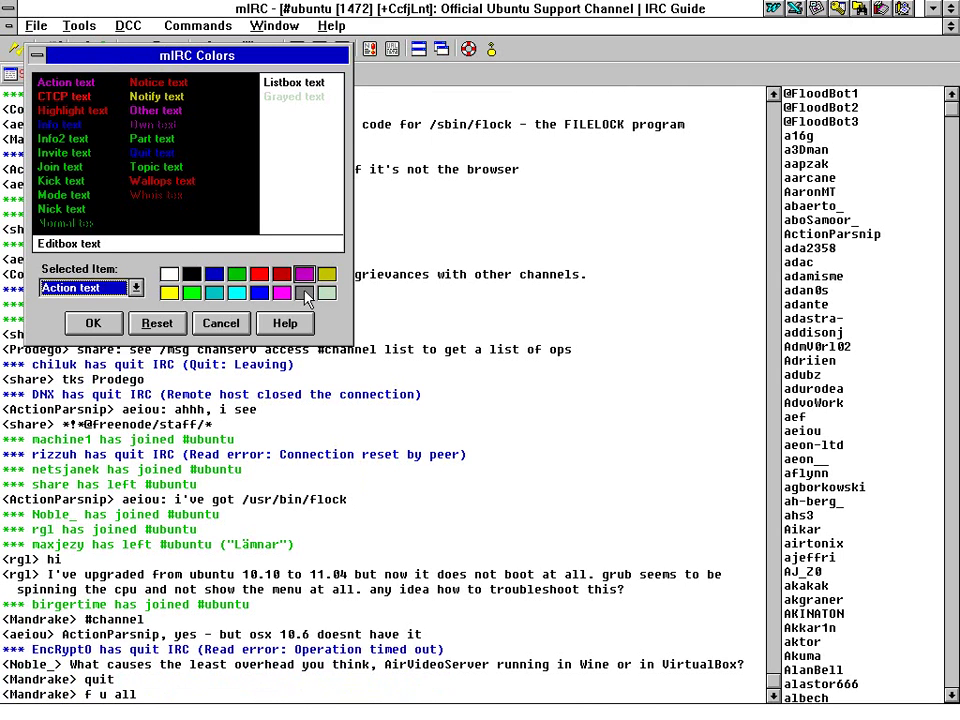
click(302, 292)
click(64, 96)
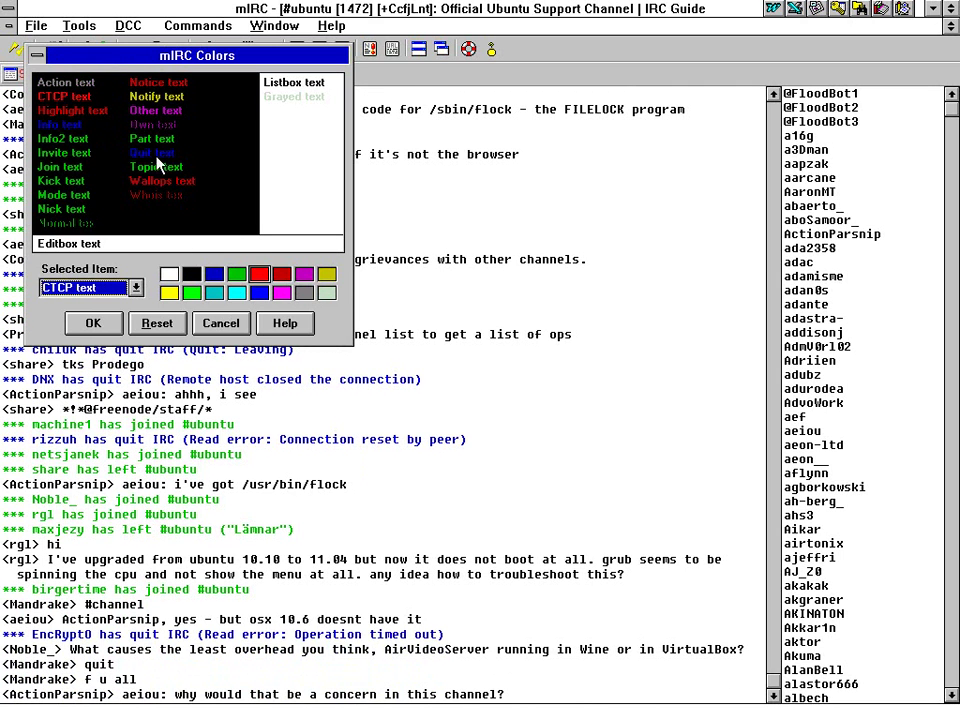
click(305, 290)
Set the Highlight text color to light gray and the Info text color to teal.
click(72, 110)
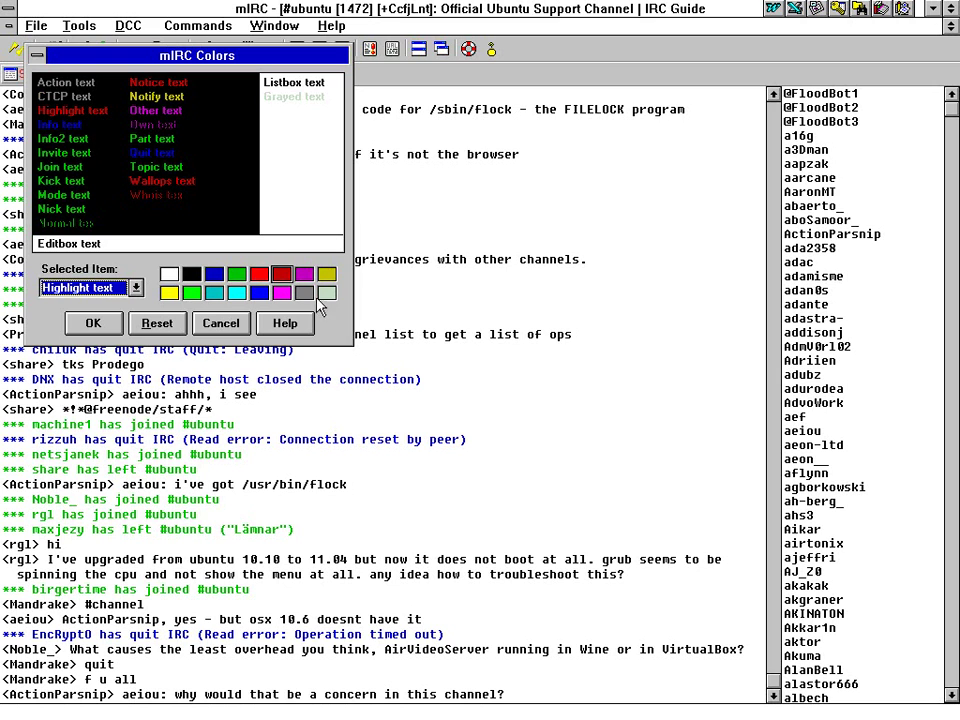
click(326, 292)
click(58, 124)
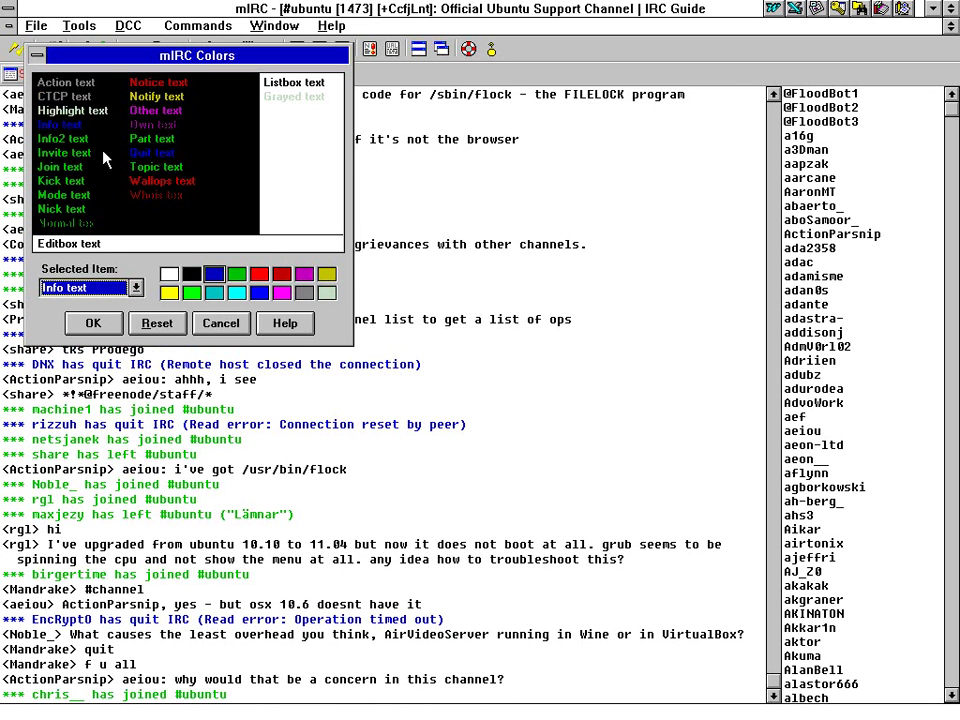
click(214, 292)
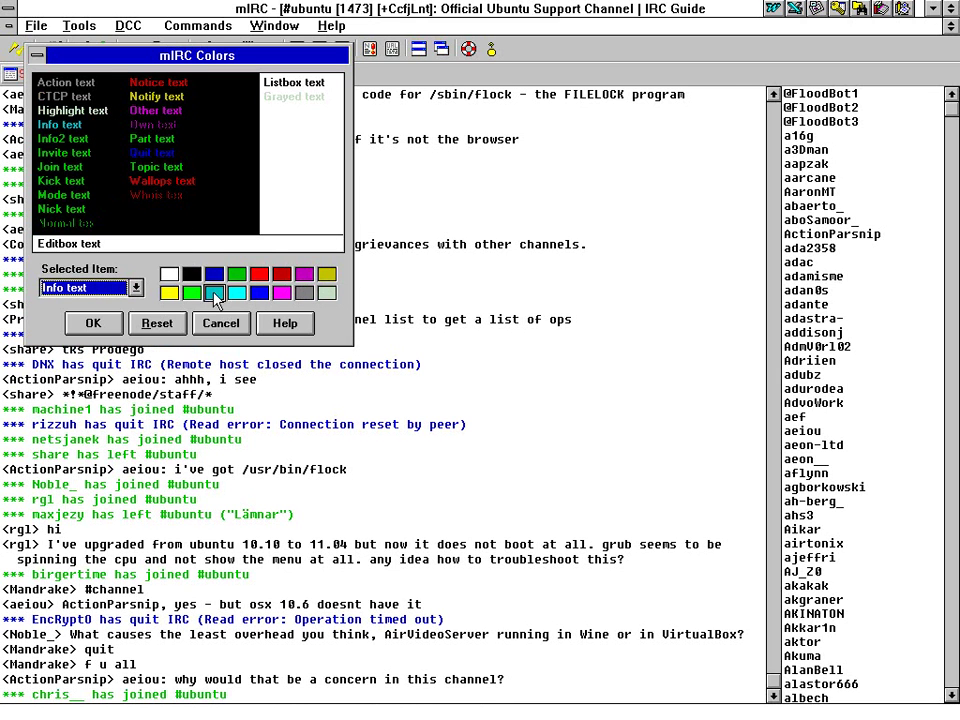
Set the Info2 text, Invite text and Join text colors to dark gray.
click(57, 139)
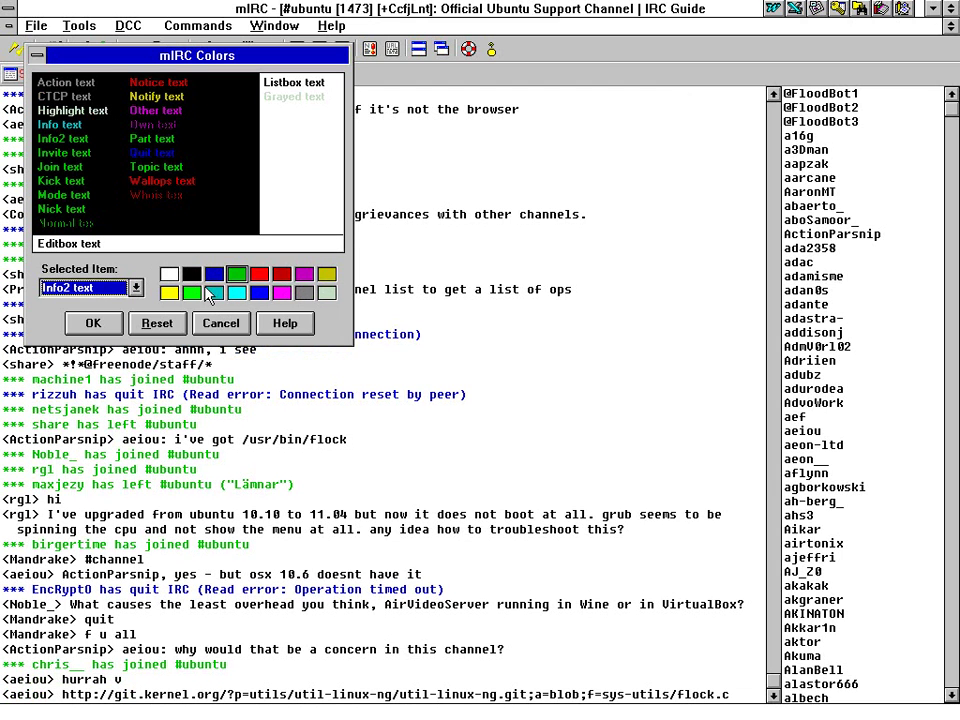
click(303, 292)
click(64, 152)
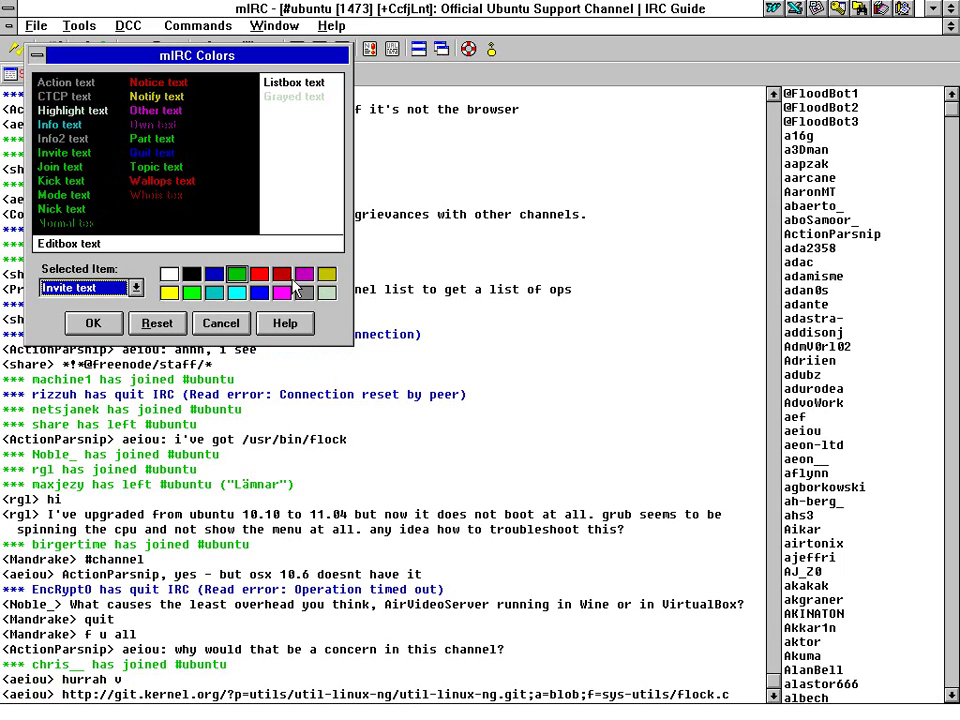
click(304, 292)
click(57, 167)
click(304, 292)
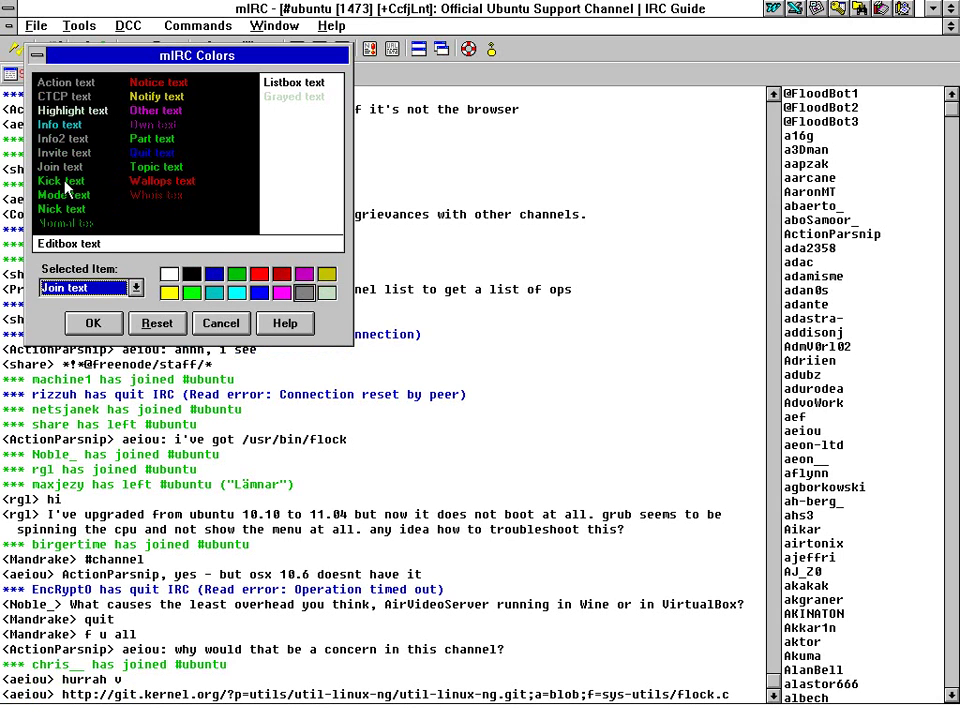
Set the Kick text, Mode text and Nick text colors to dark gray.
click(62, 181)
click(304, 292)
click(64, 195)
click(305, 292)
click(62, 209)
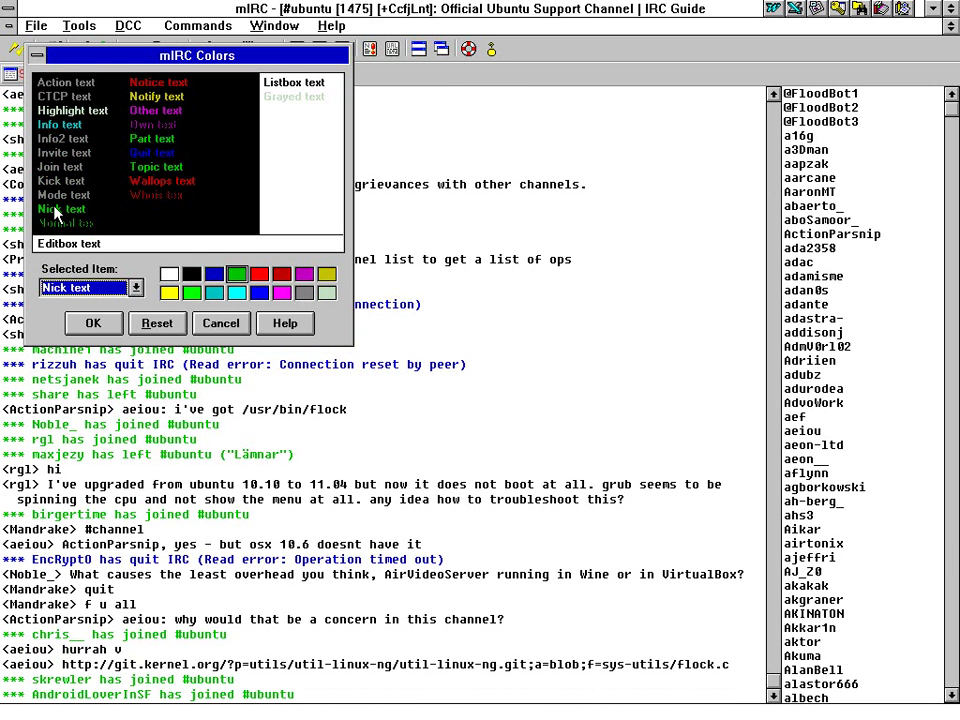
click(305, 292)
Set the Normal text color to white.
click(68, 223)
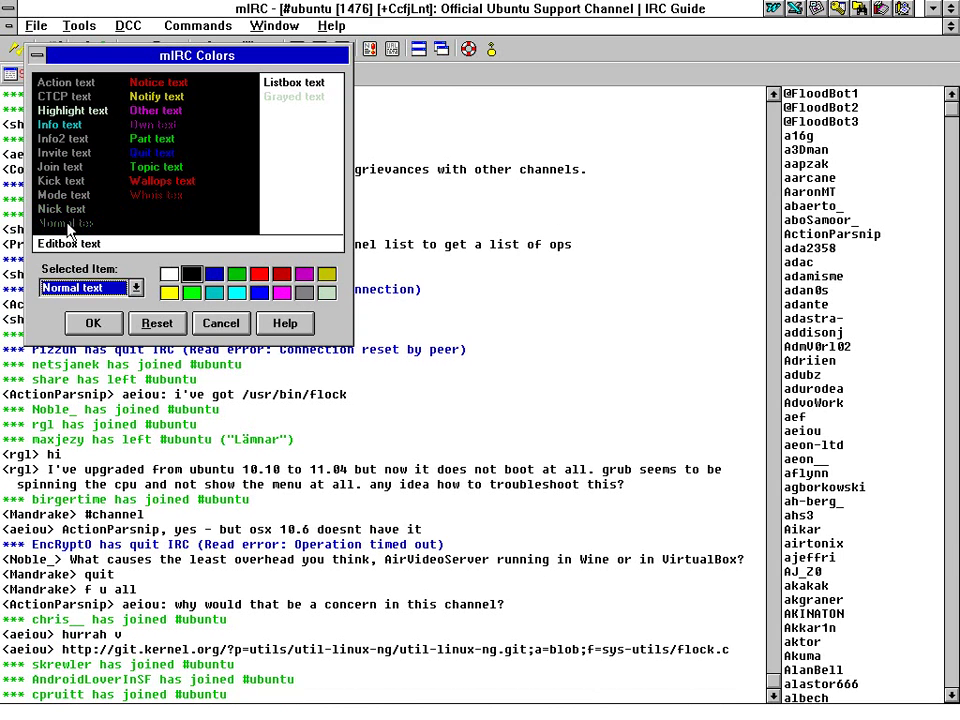
click(322, 294)
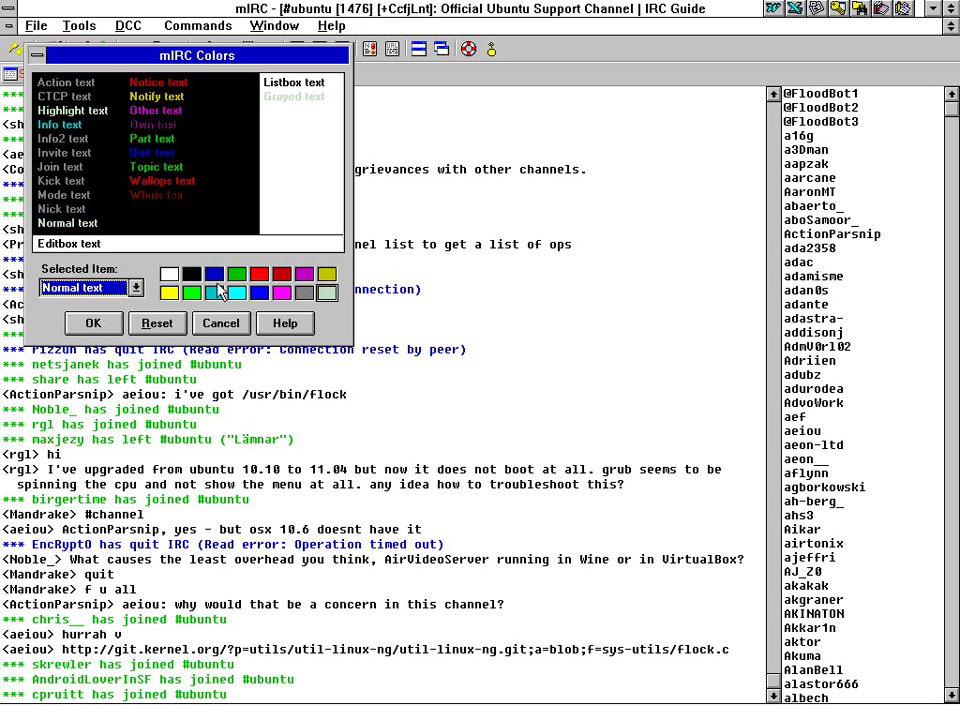
click(168, 273)
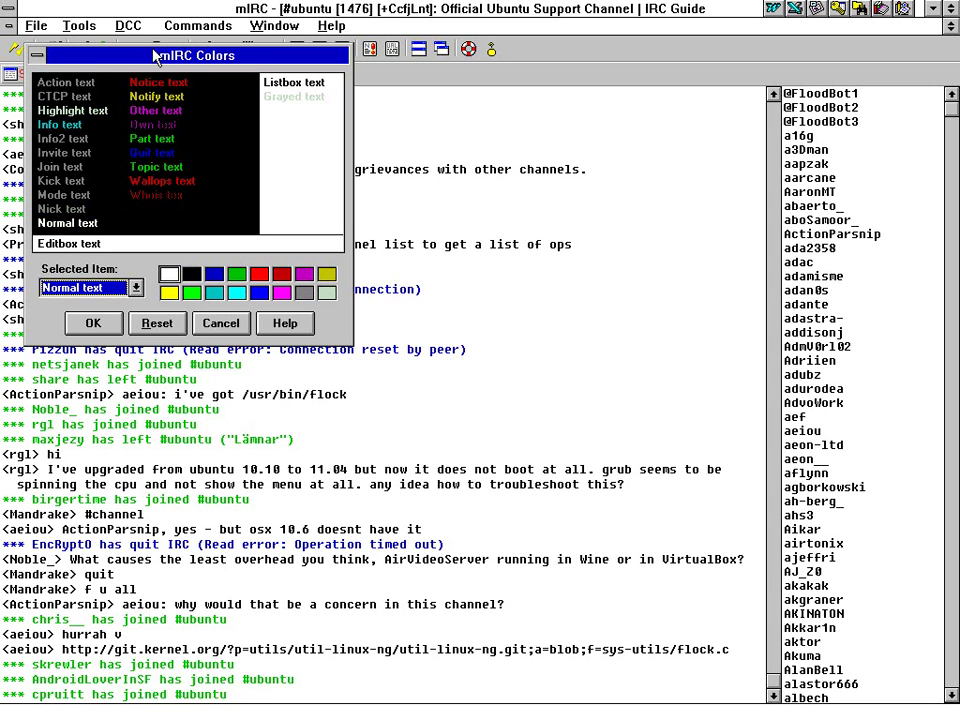
Set the Notice text color to bright red and the Other text color to dark gray.
click(155, 86)
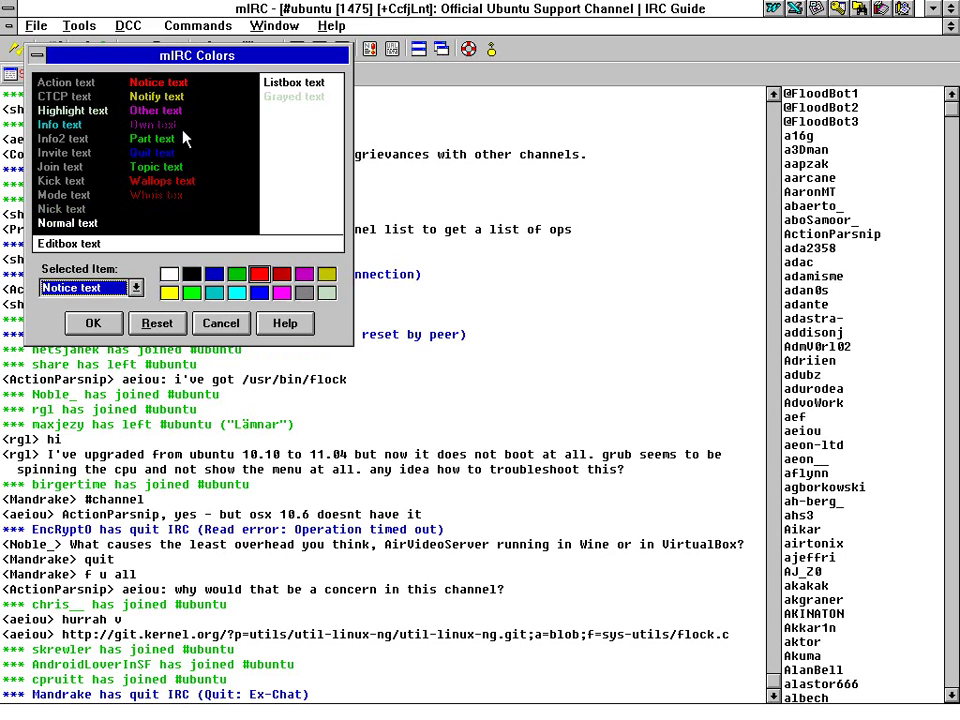
click(155, 96)
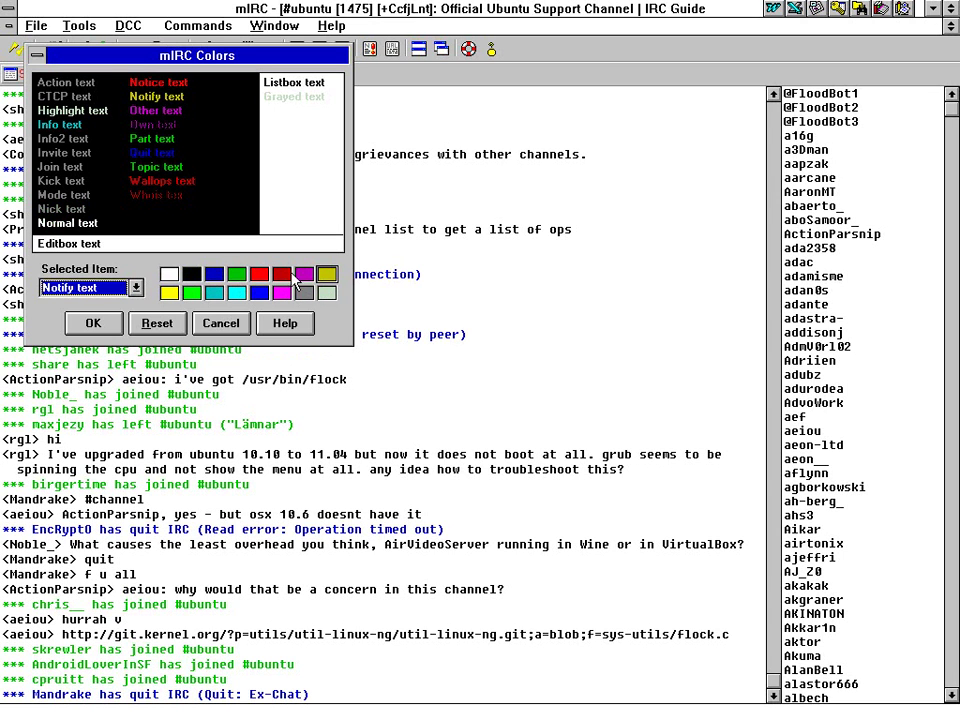
click(160, 110)
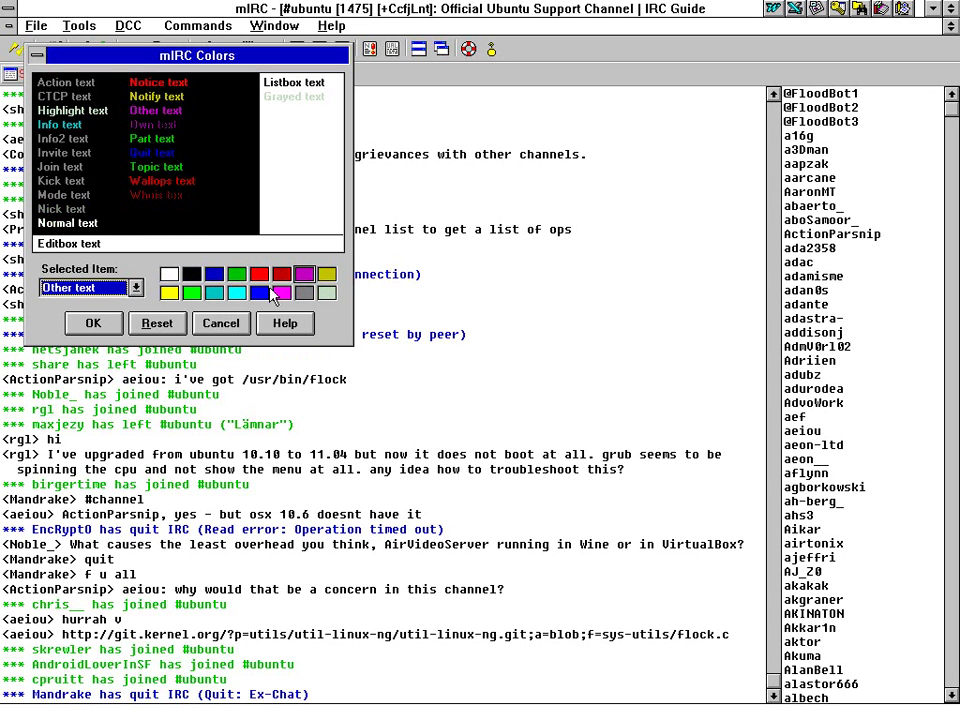
click(305, 293)
Set the Own text color to bright cyan.
click(153, 125)
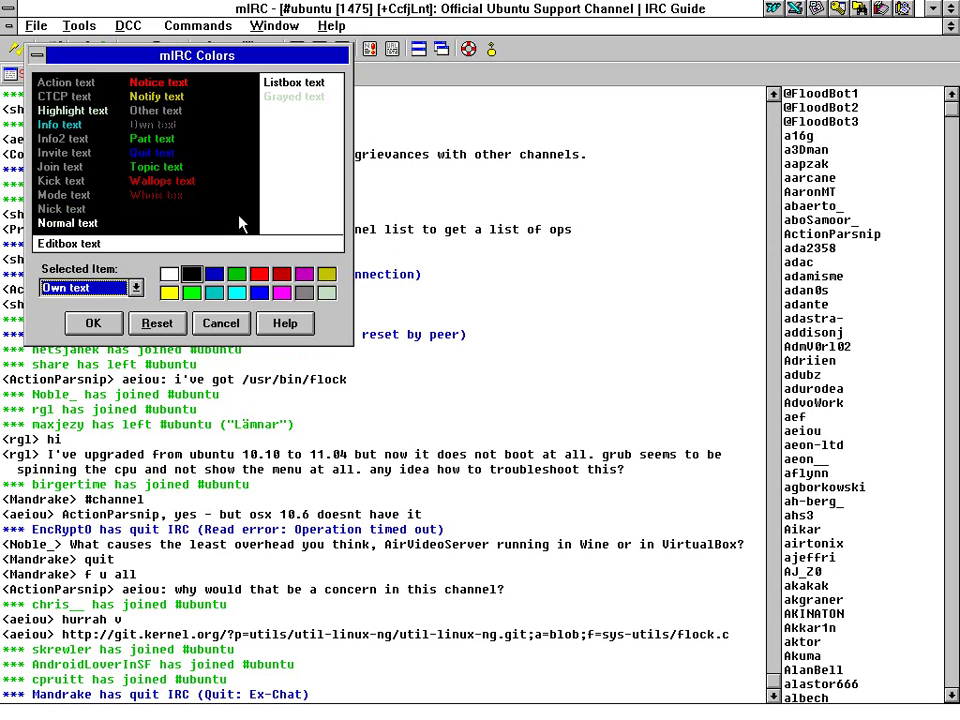
click(305, 293)
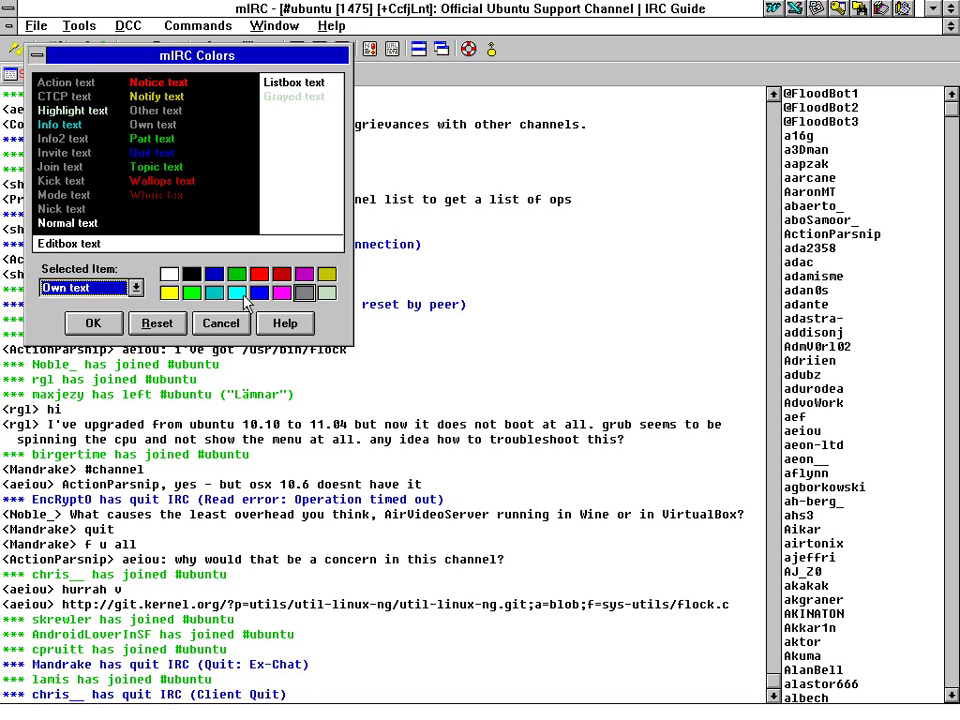
click(238, 294)
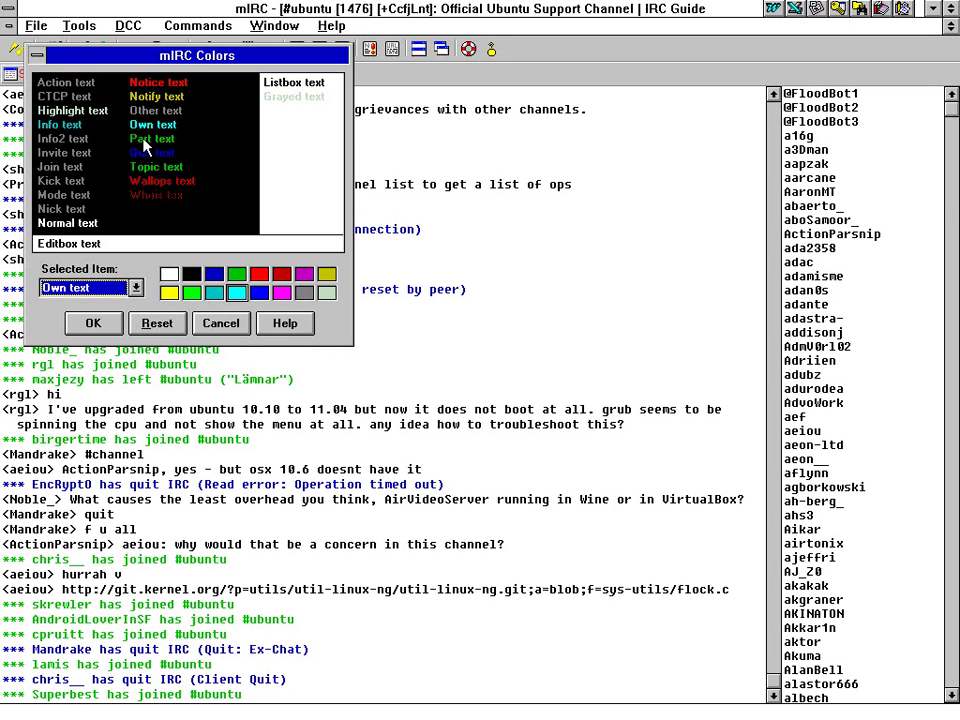
Set the Part text and Quit text colors to dark gray.
click(145, 139)
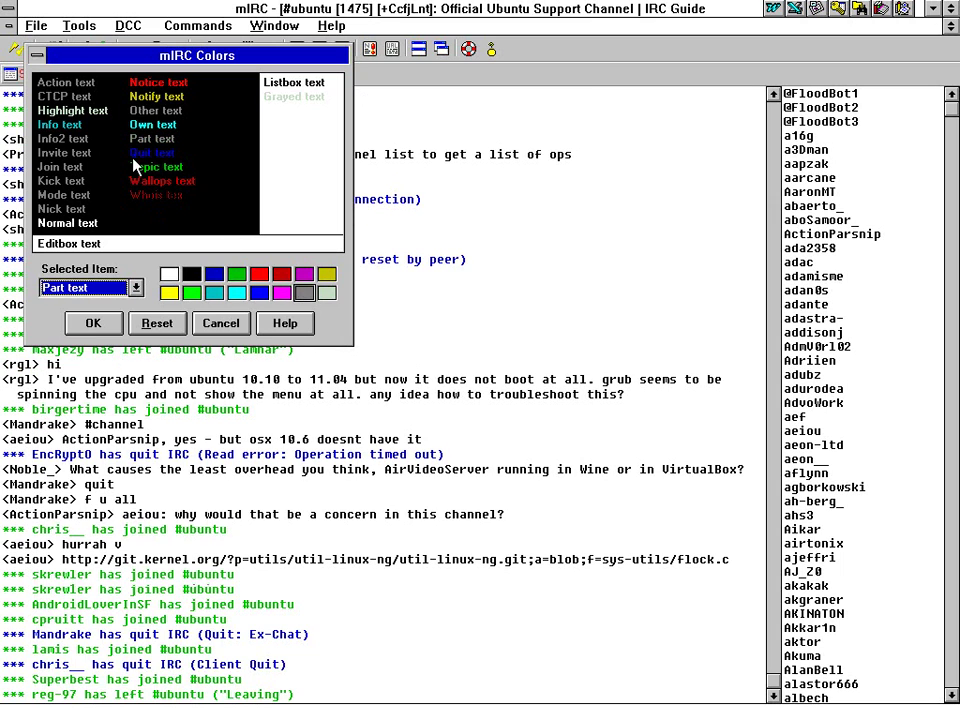
click(140, 152)
click(302, 294)
Set the Topic text color to bright yellow and the Wallops text and Whois text colors to dark gray.
click(246, 166)
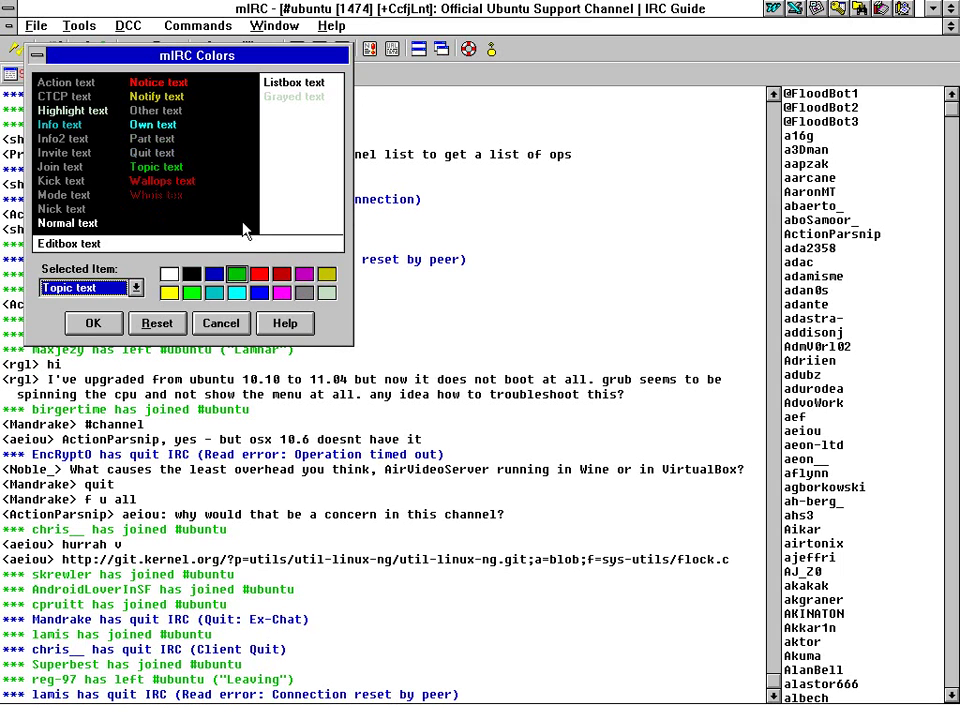
click(169, 292)
click(155, 181)
click(304, 292)
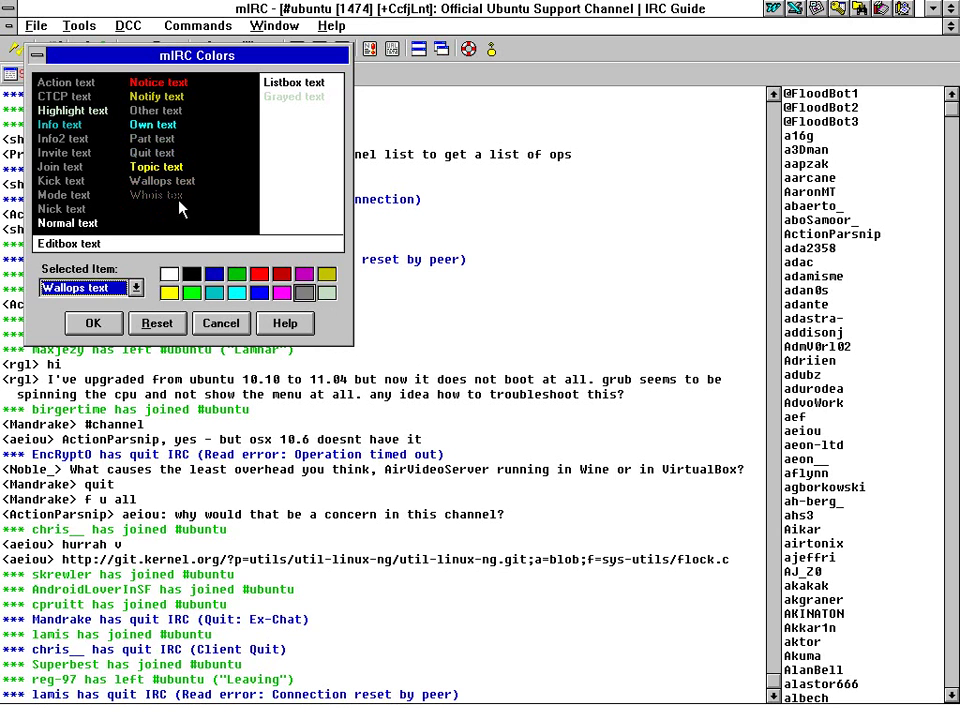
click(158, 195)
click(304, 292)
Set the Listbox background color to black.
click(296, 175)
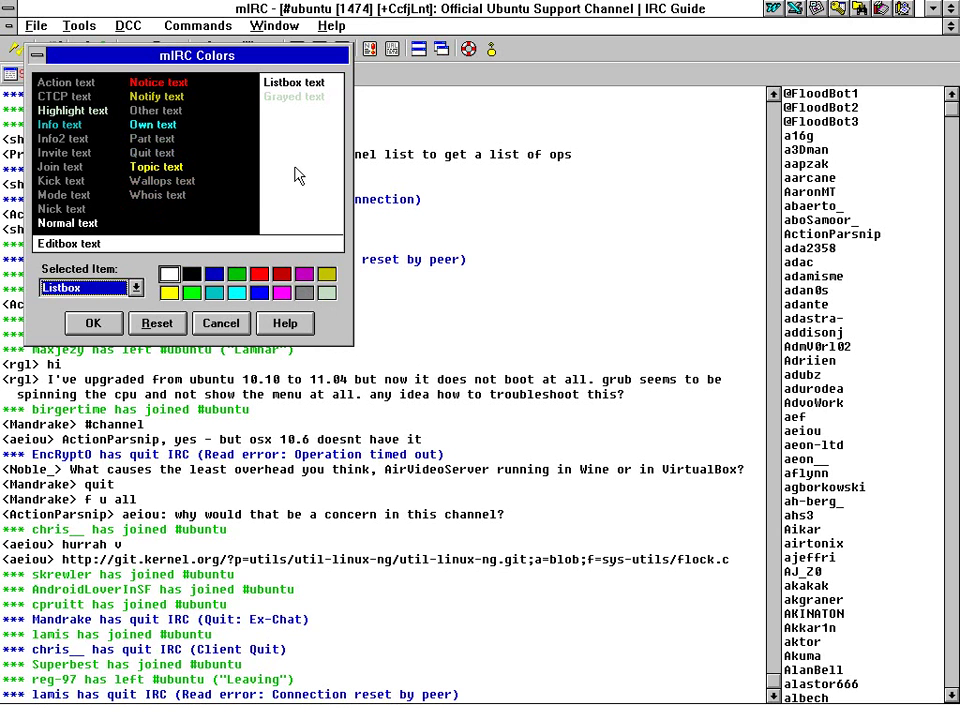
click(95, 287)
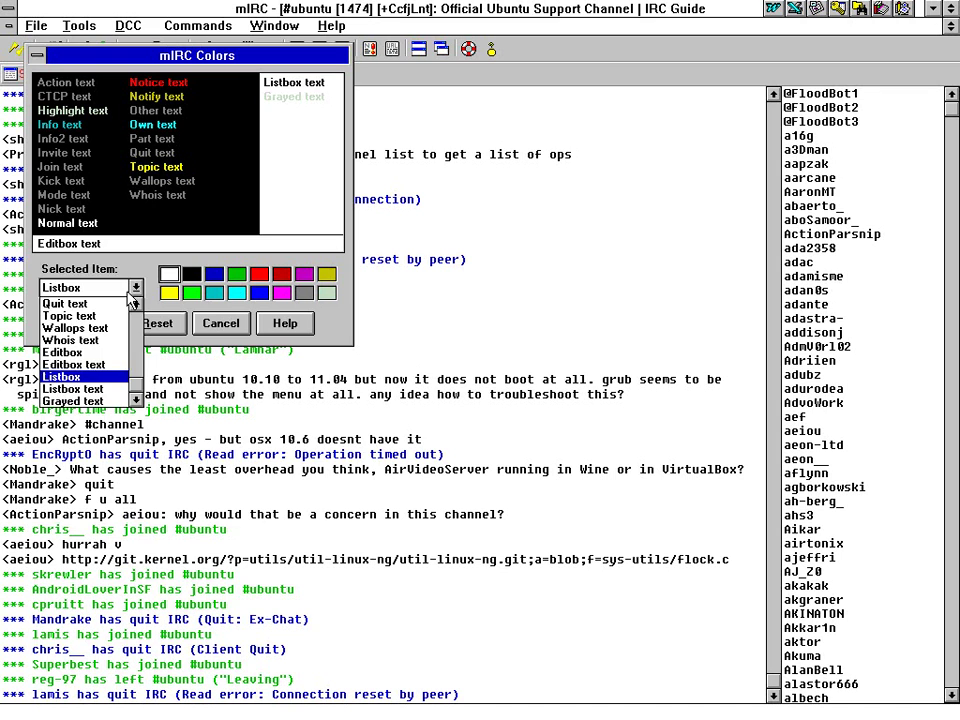
click(133, 288)
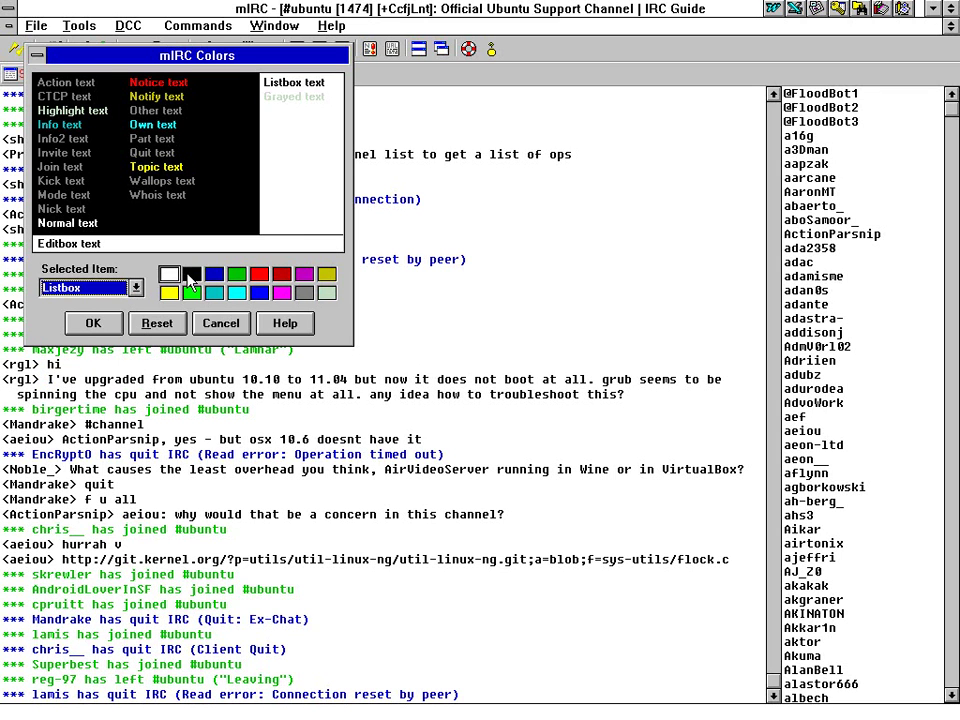
click(190, 276)
Set the Listbox text and Grayed text colors to dark gray.
click(292, 82)
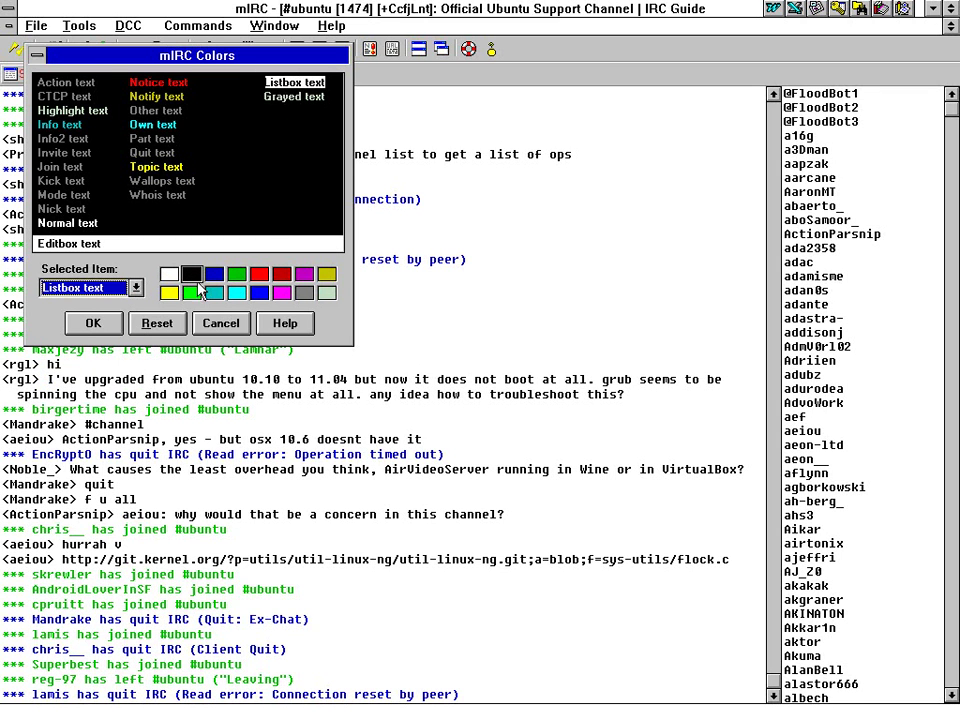
click(170, 276)
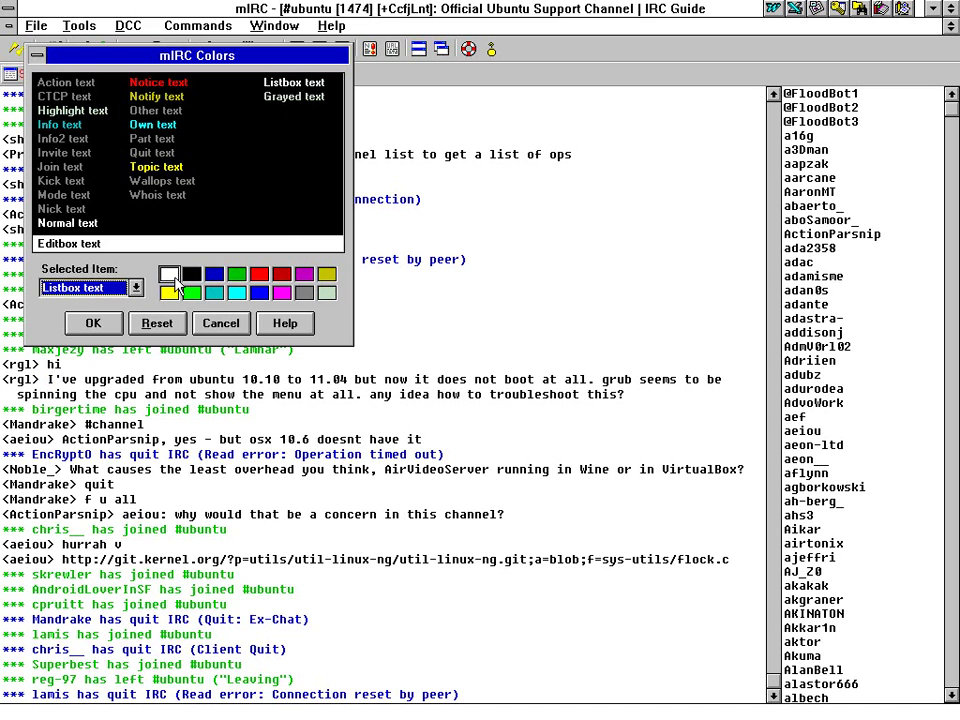
click(304, 292)
click(287, 97)
click(304, 292)
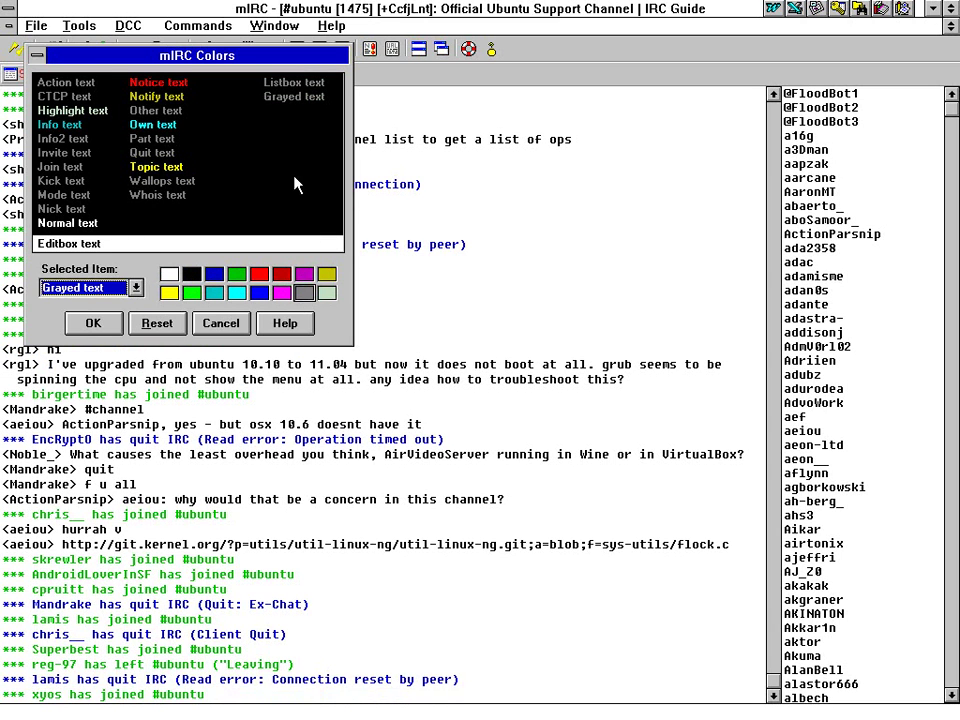
Set the Editbox background to black and the Editbox text to bright yellow, and apply the color scheme.
click(68, 243)
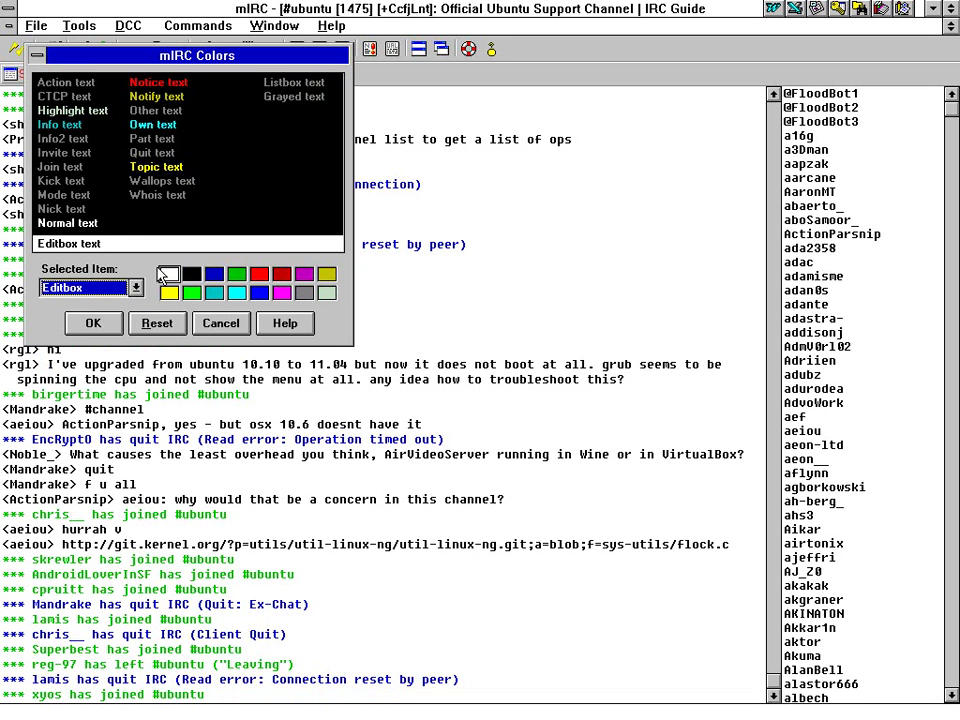
click(191, 273)
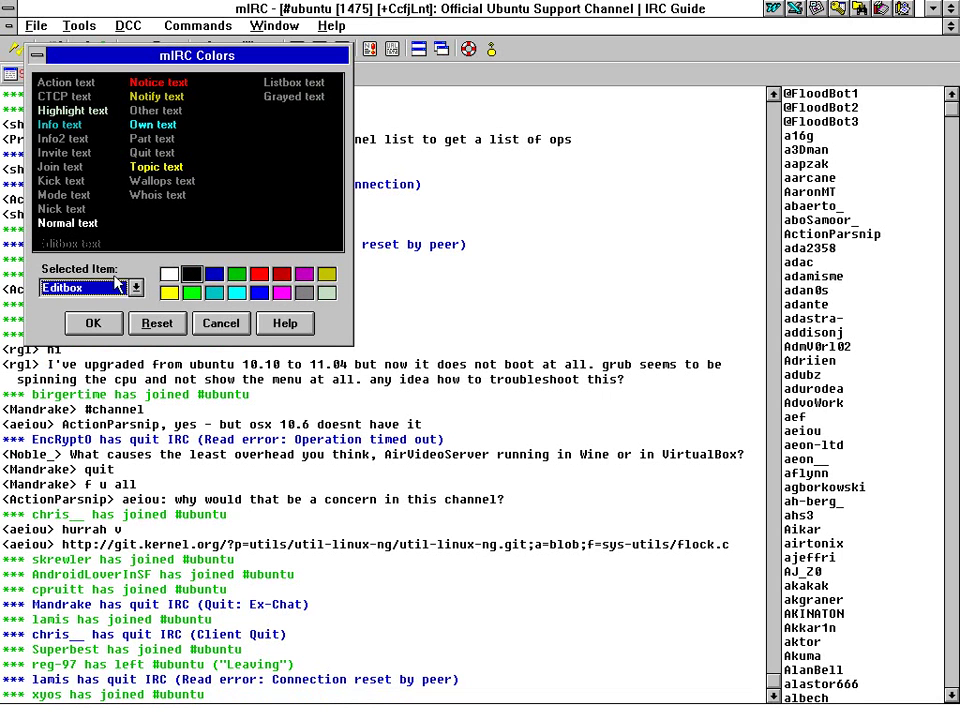
click(84, 246)
click(170, 292)
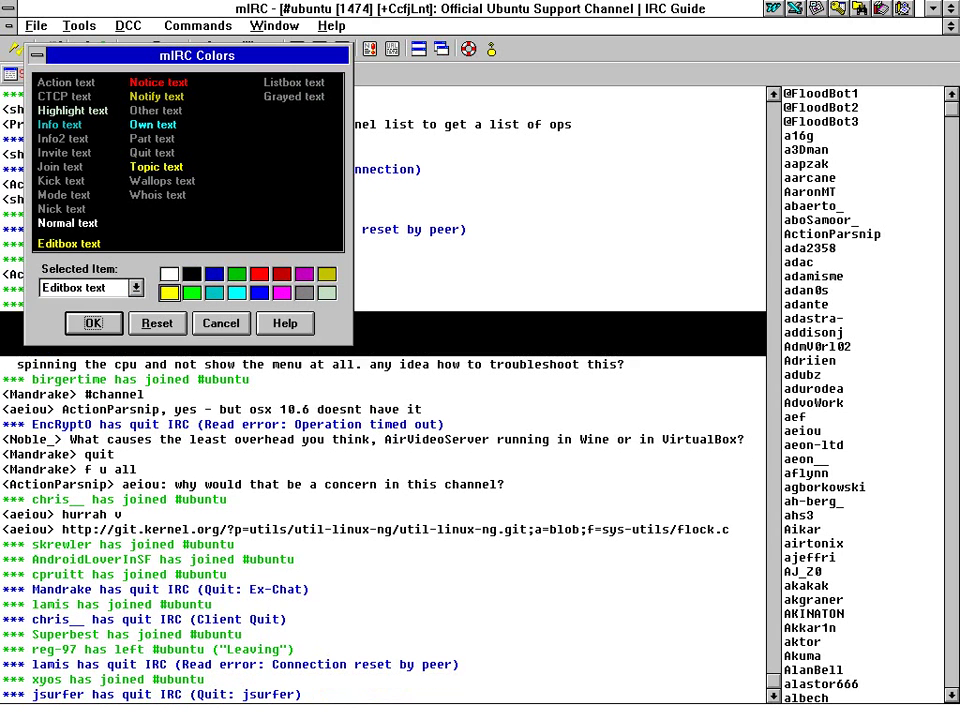
click(102, 327)
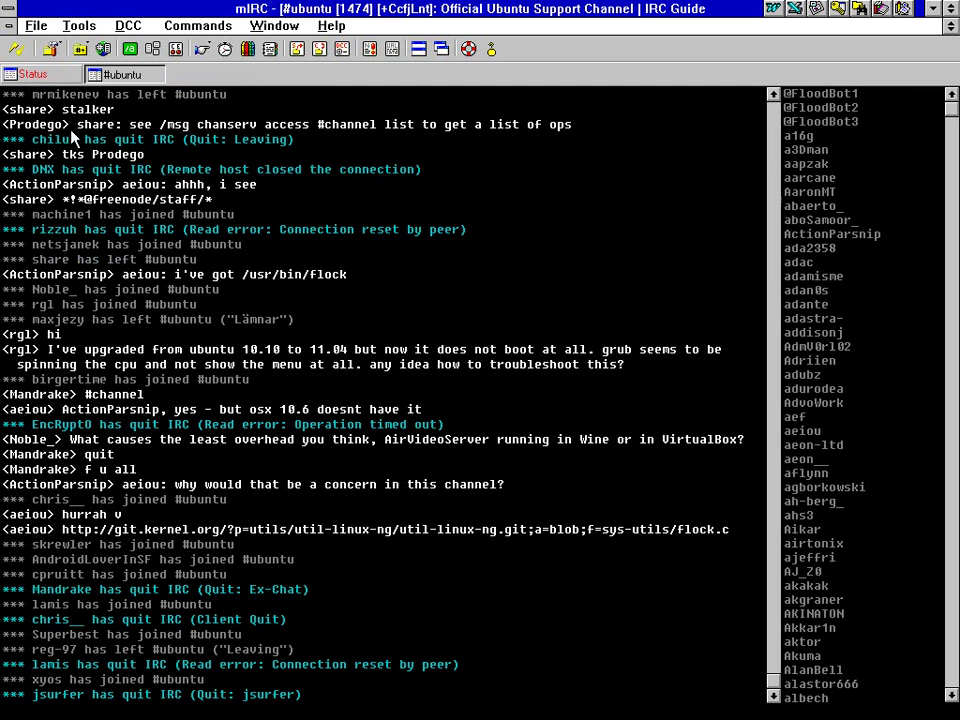
Change the Editbox background to dark gray and the Editbox text to light gray, apply the colors and enter test text in the channel's input line.
click(72, 25)
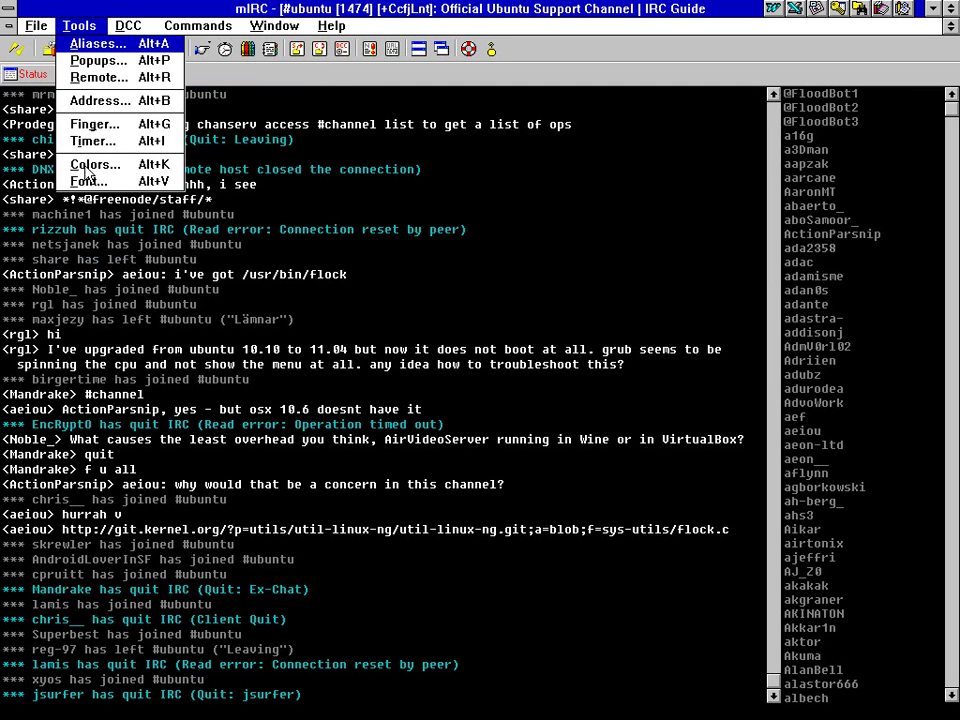
click(87, 166)
click(126, 246)
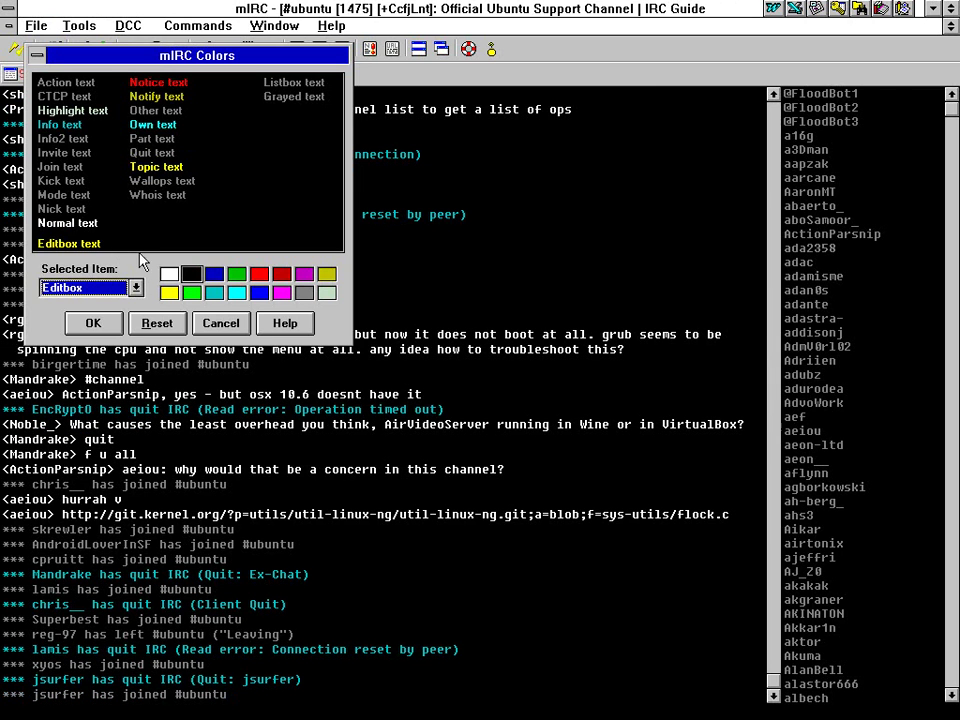
click(304, 292)
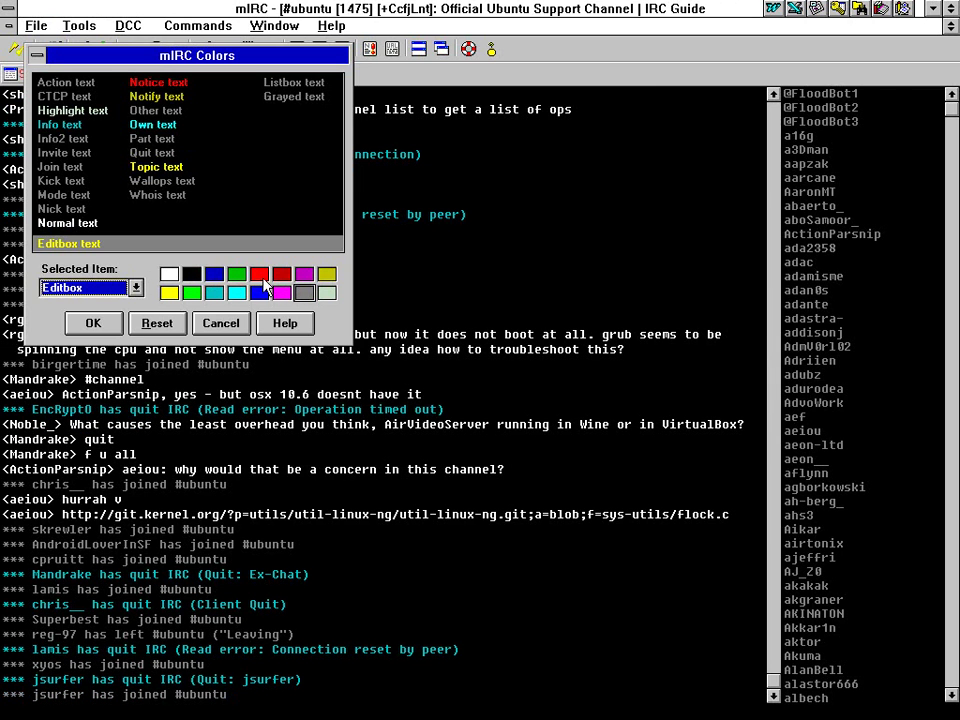
click(84, 244)
click(326, 292)
click(92, 324)
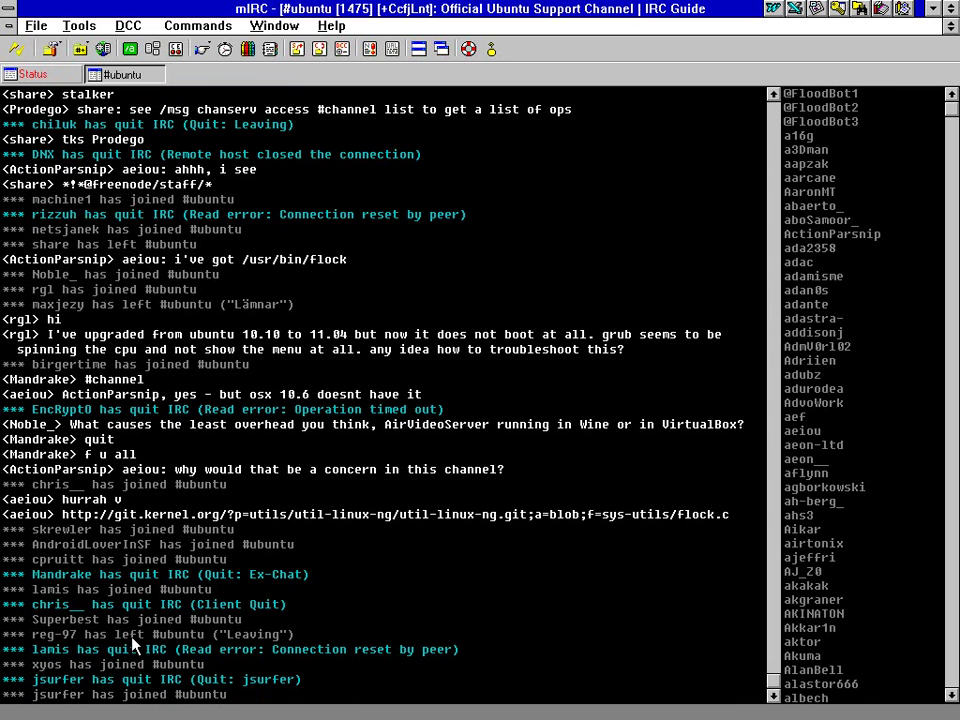
text(kisda)
Open the font settings for the #ubuntu channel and preview the Monotype Corsiva and Century Gothic fonts.
click(82, 26)
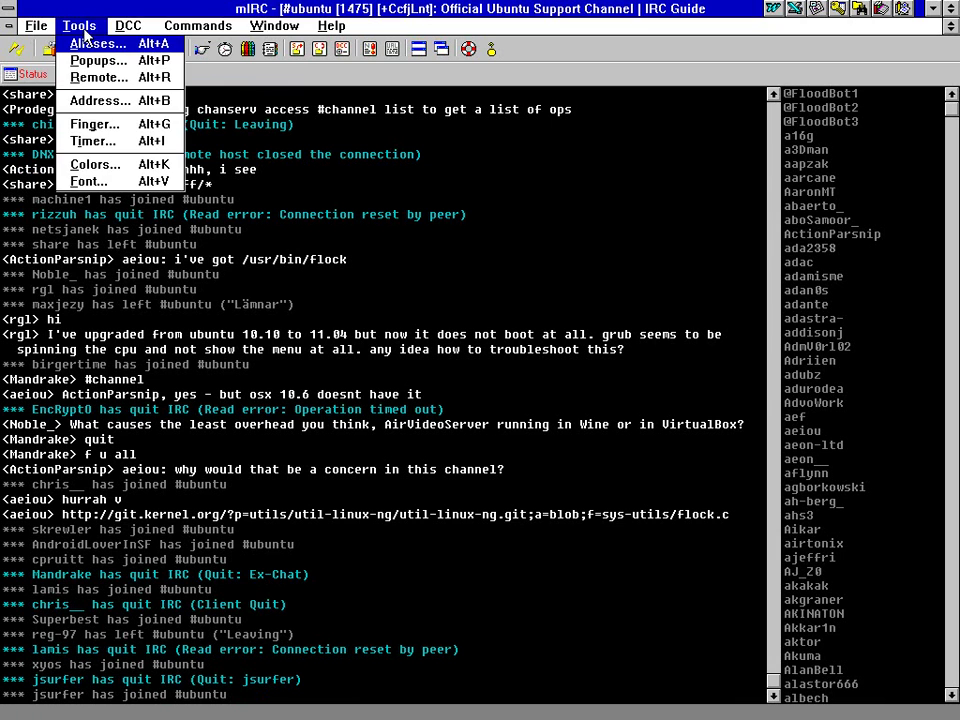
click(82, 180)
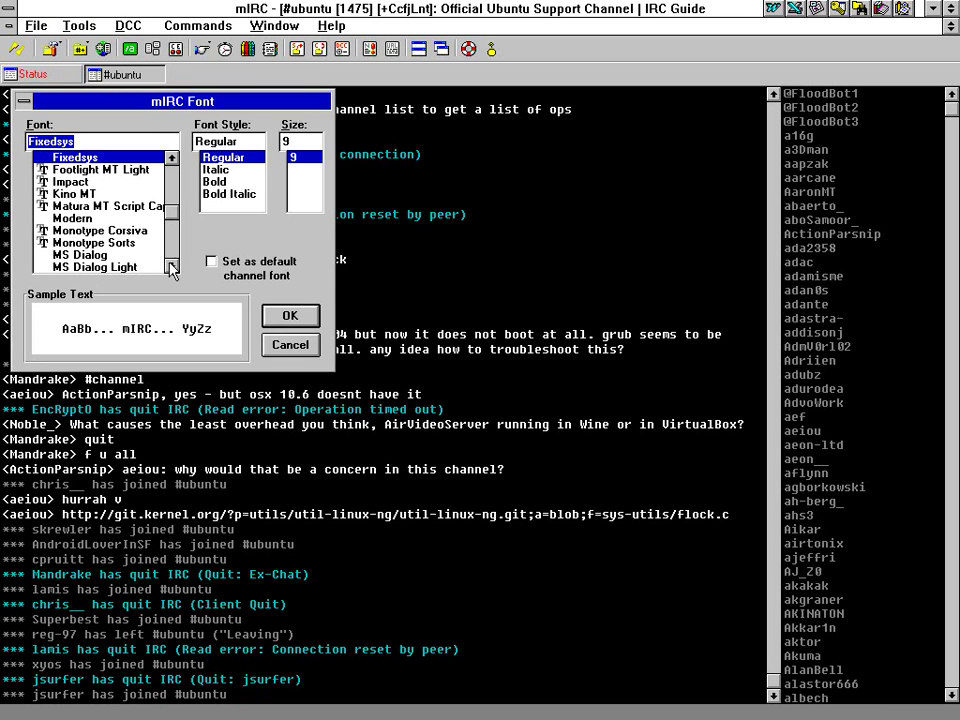
click(97, 231)
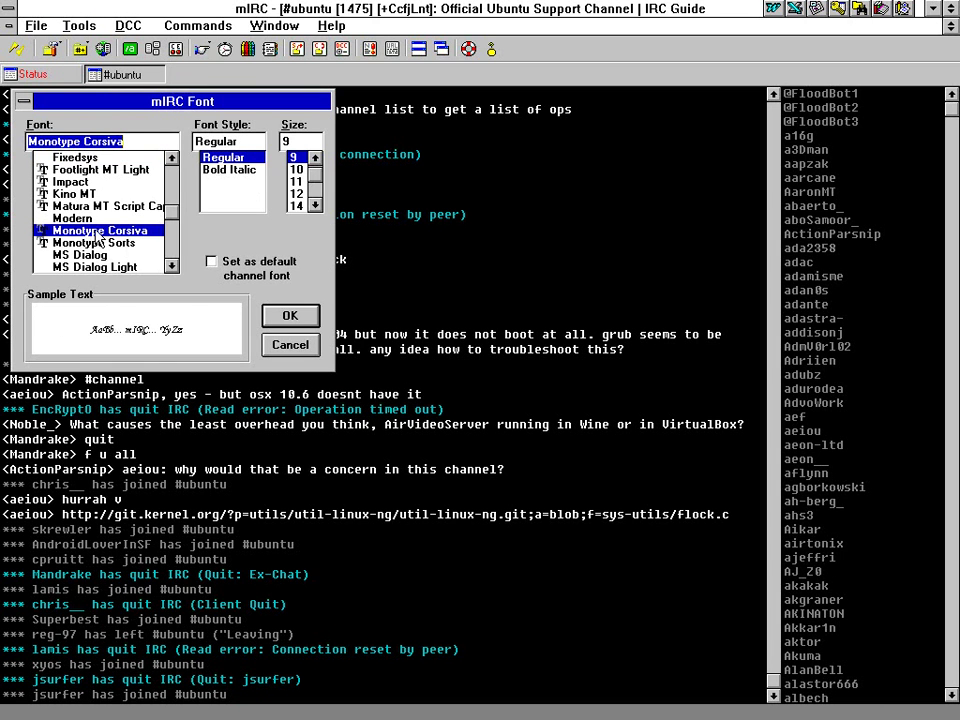
click(172, 265)
click(172, 265)
click(172, 265)
click(172, 265)
click(172, 265)
drag(172, 265, 172, 168)
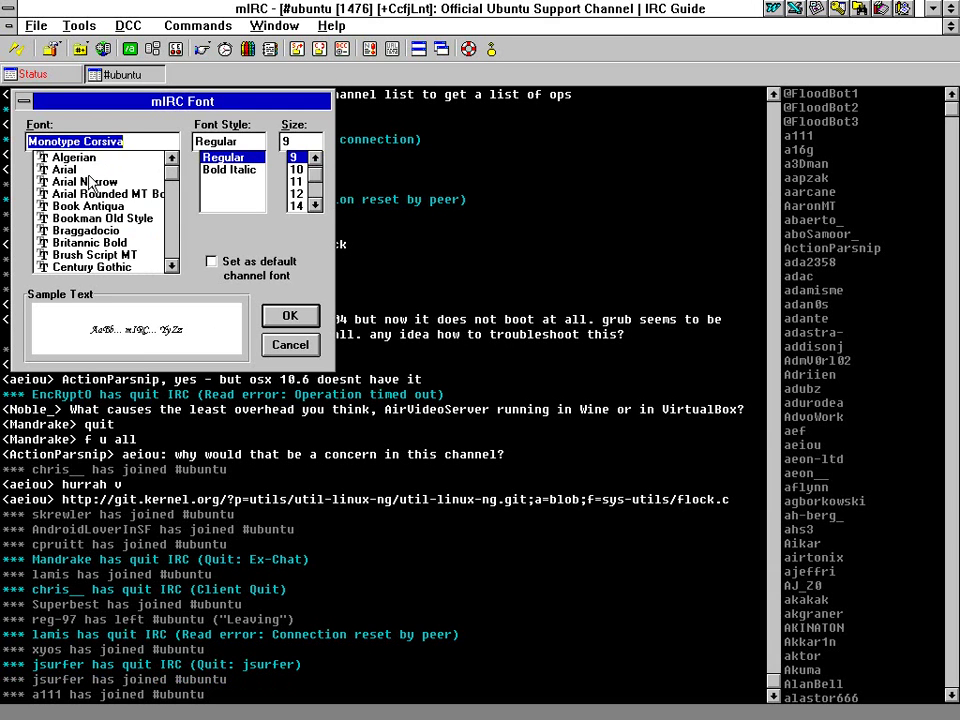
click(133, 264)
scroll(172, 266, down, 3)
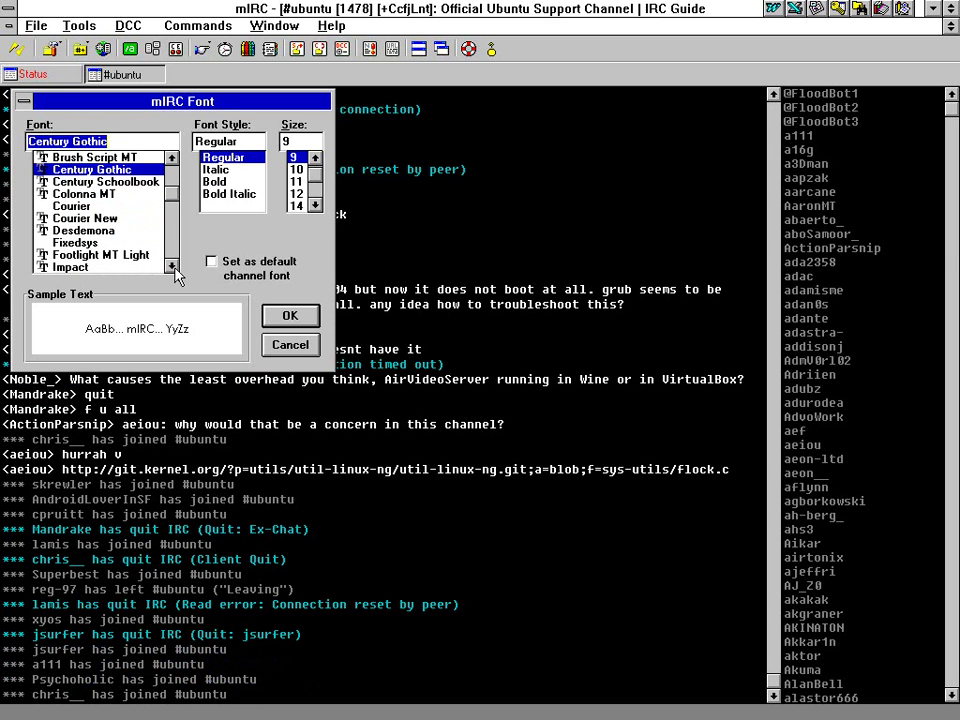
scroll(174, 275, down, 1)
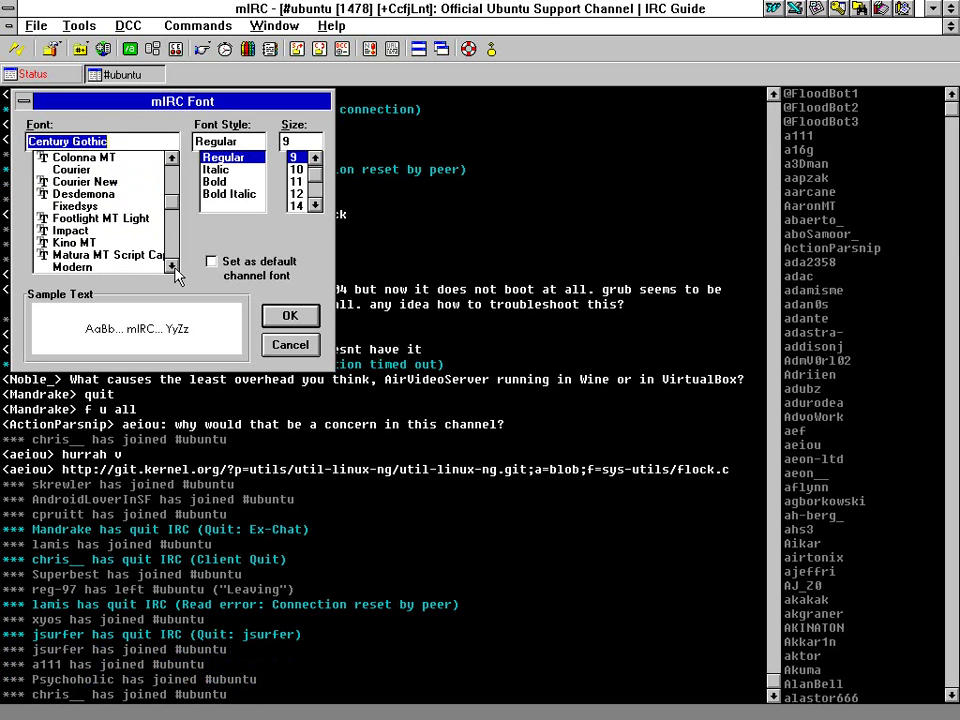
Set the #ubuntu channel font to Courier New, Bold, size 18, and apply it.
click(70, 169)
click(85, 181)
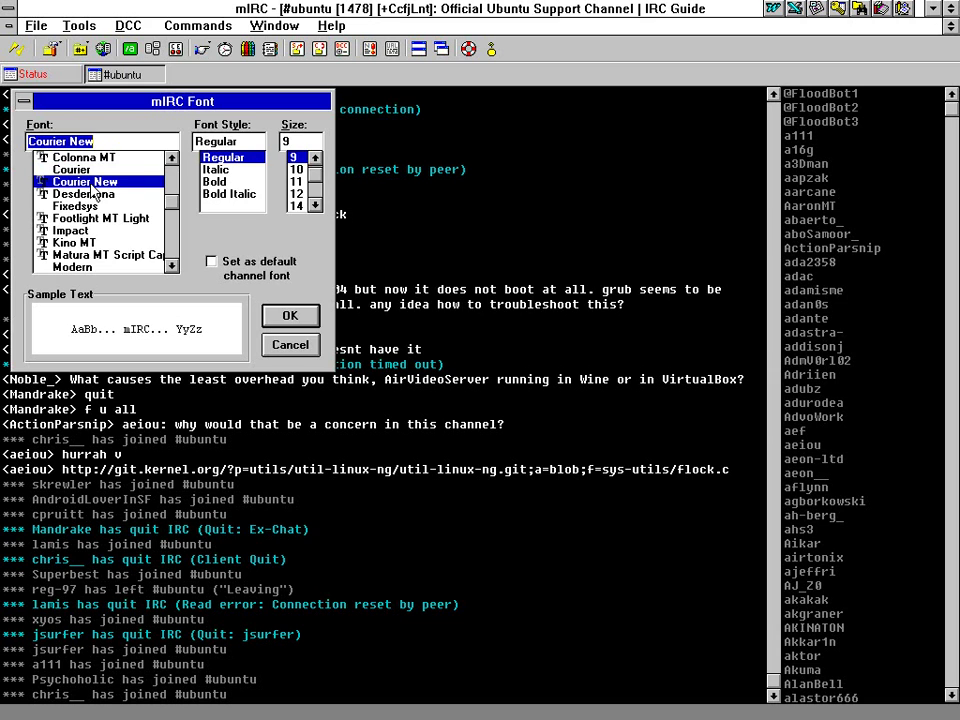
scroll(292, 200, down, 1)
click(300, 206)
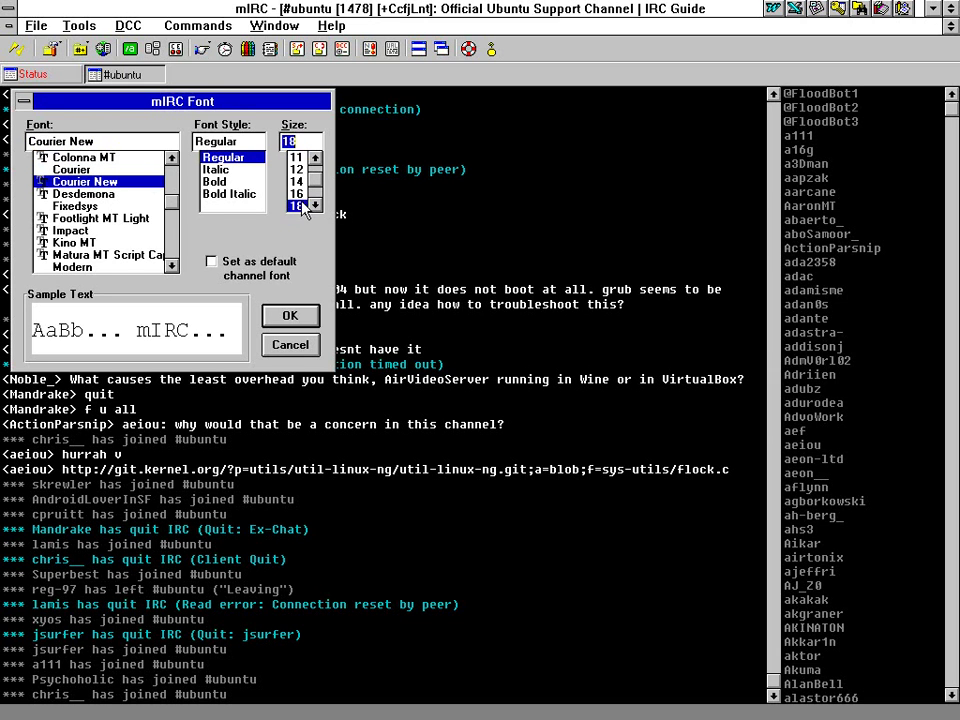
click(297, 193)
click(225, 182)
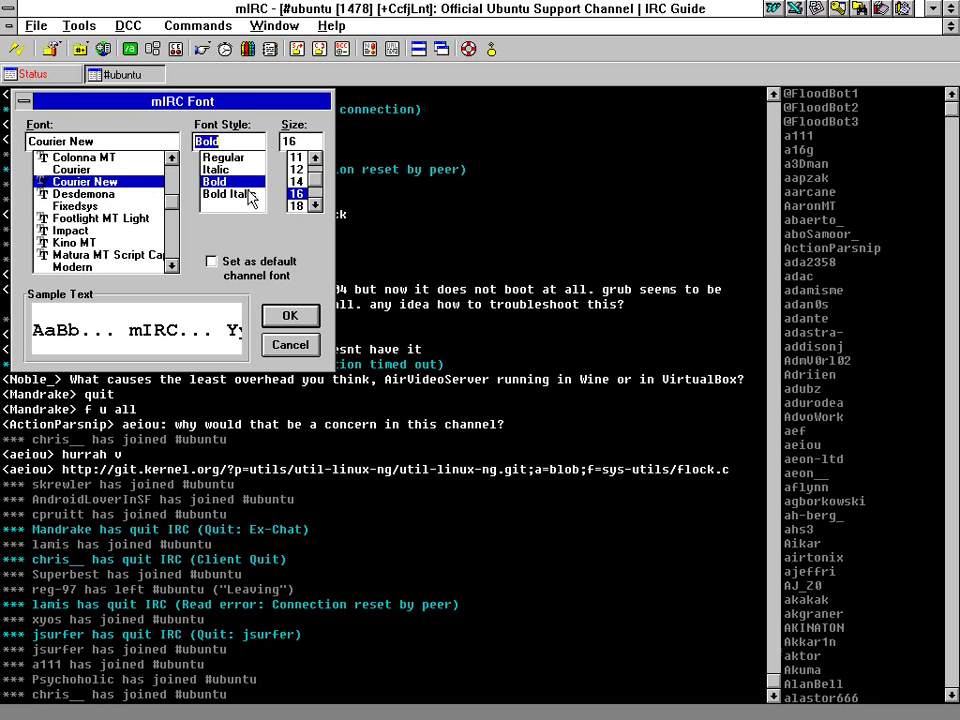
click(300, 206)
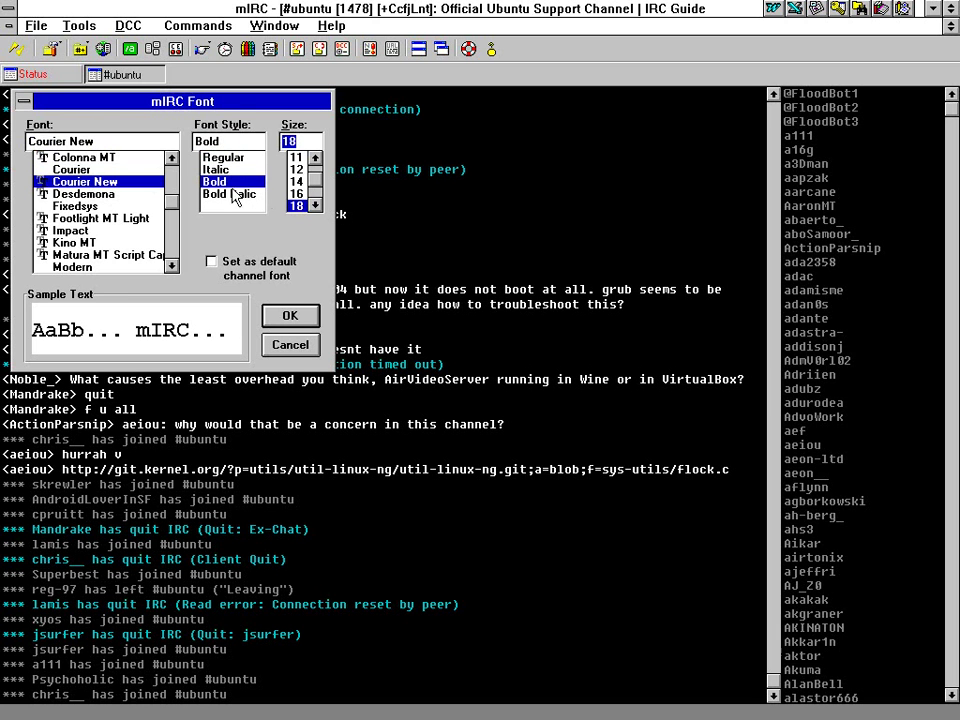
click(286, 318)
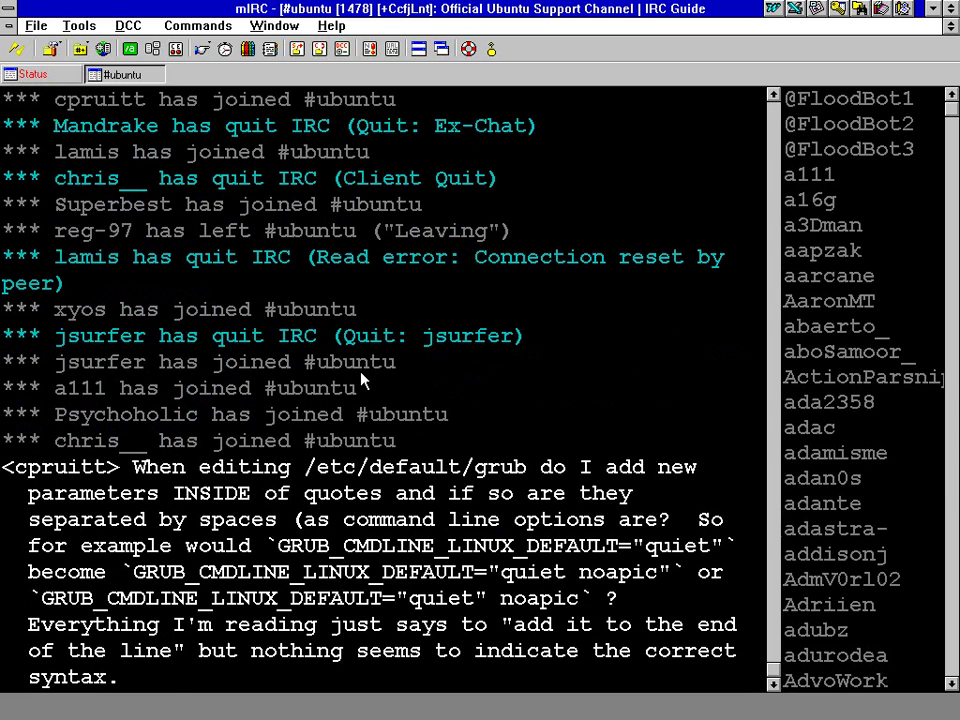
Change the #ubuntu channel font to Fixedsys in Regular style, keeping size 18, and apply it.
click(68, 22)
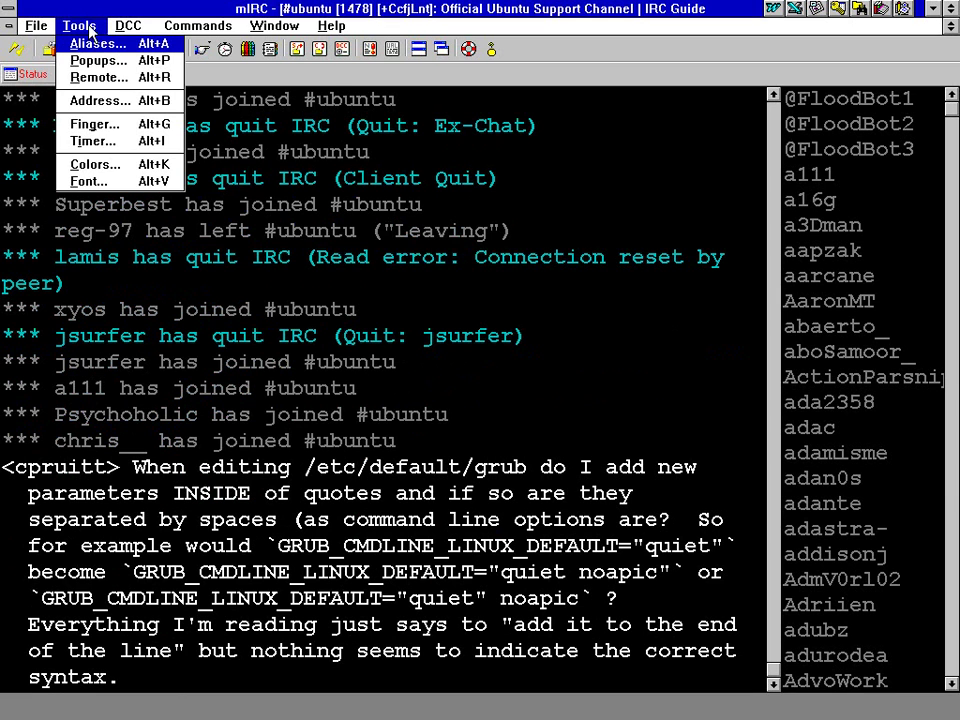
click(96, 180)
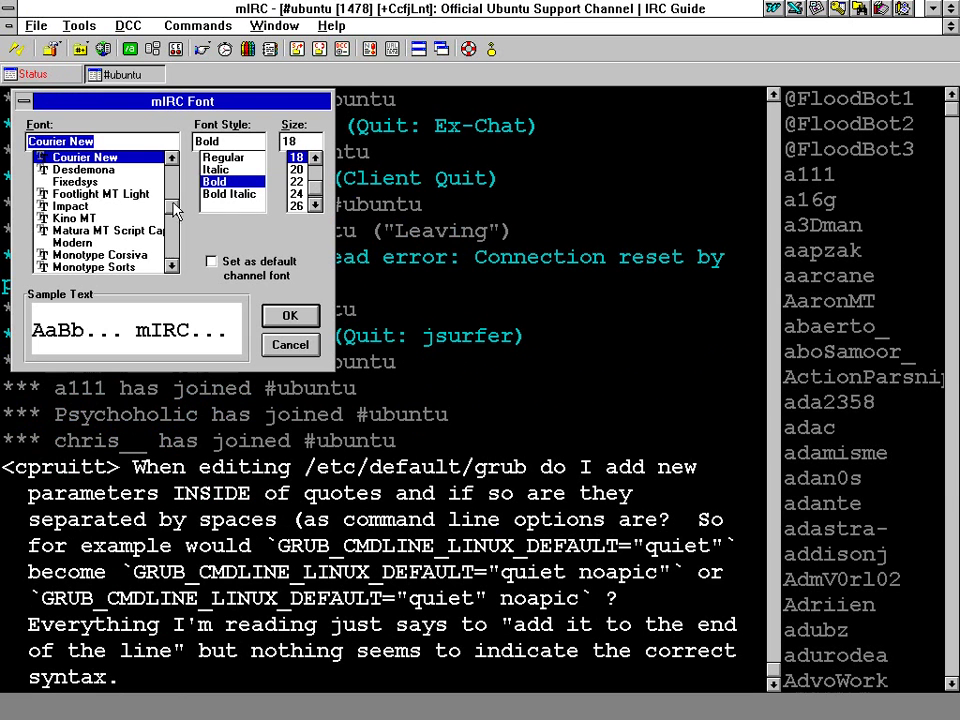
key(Down)
key(Down)
key(Down)
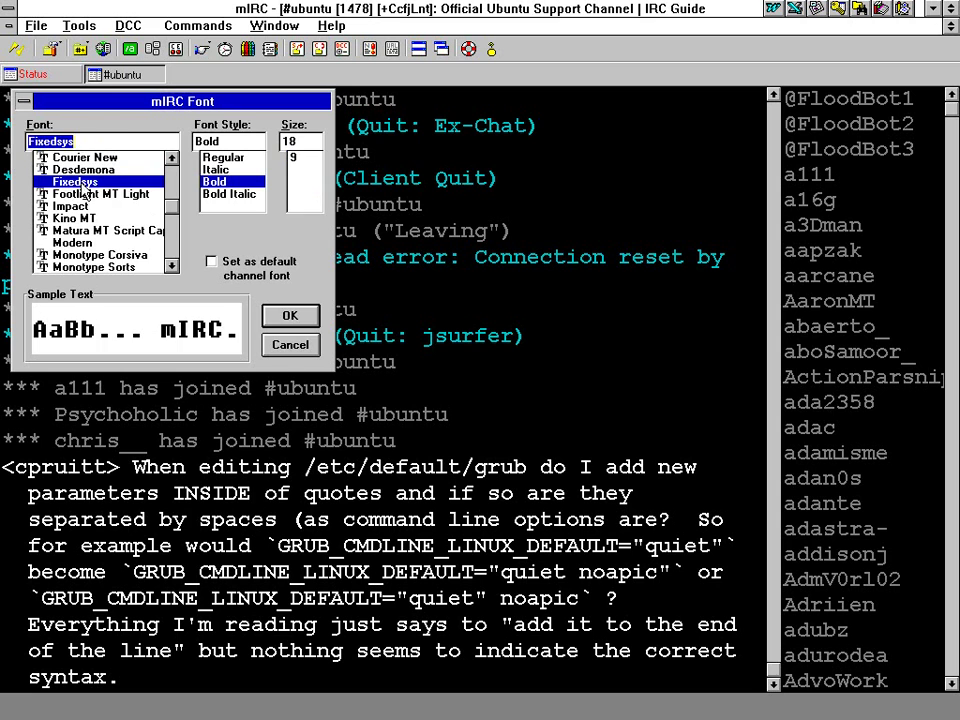
click(95, 183)
click(222, 157)
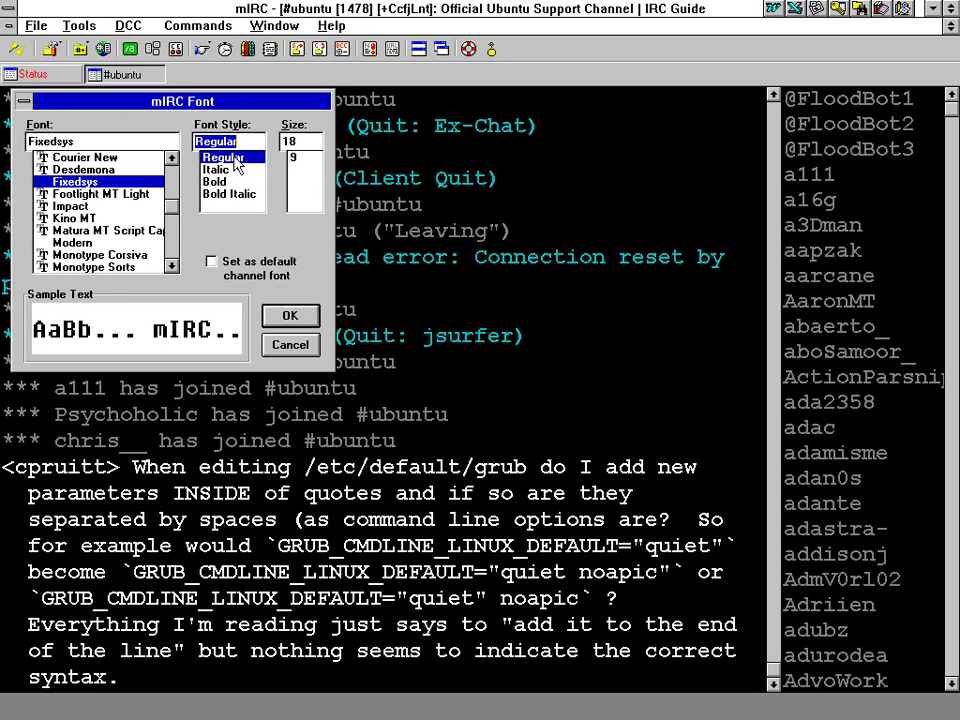
key(Tab)
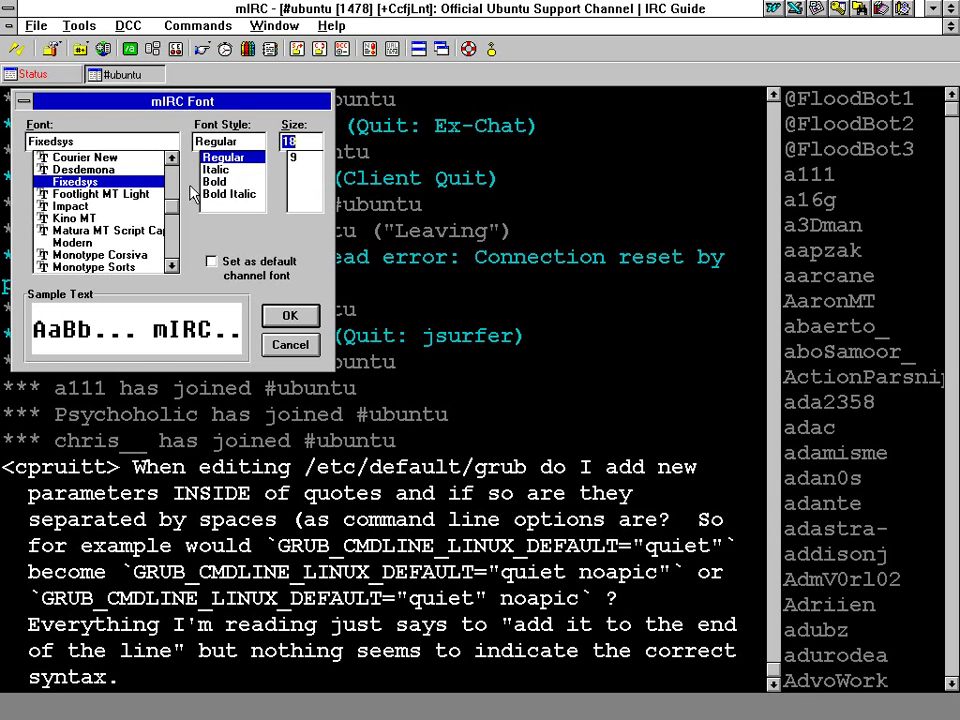
click(289, 316)
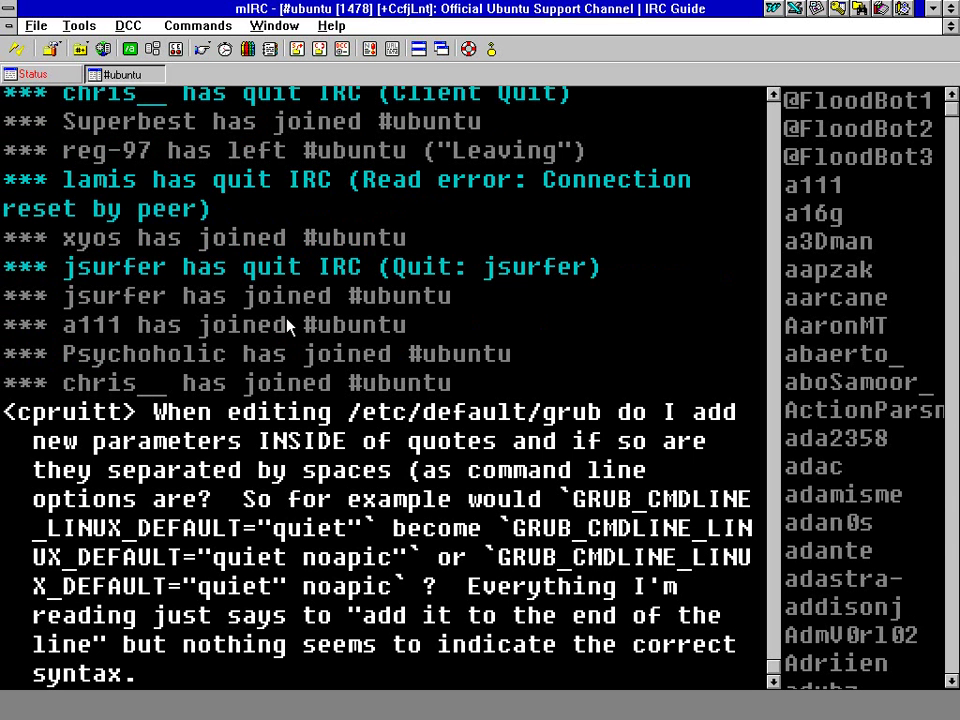